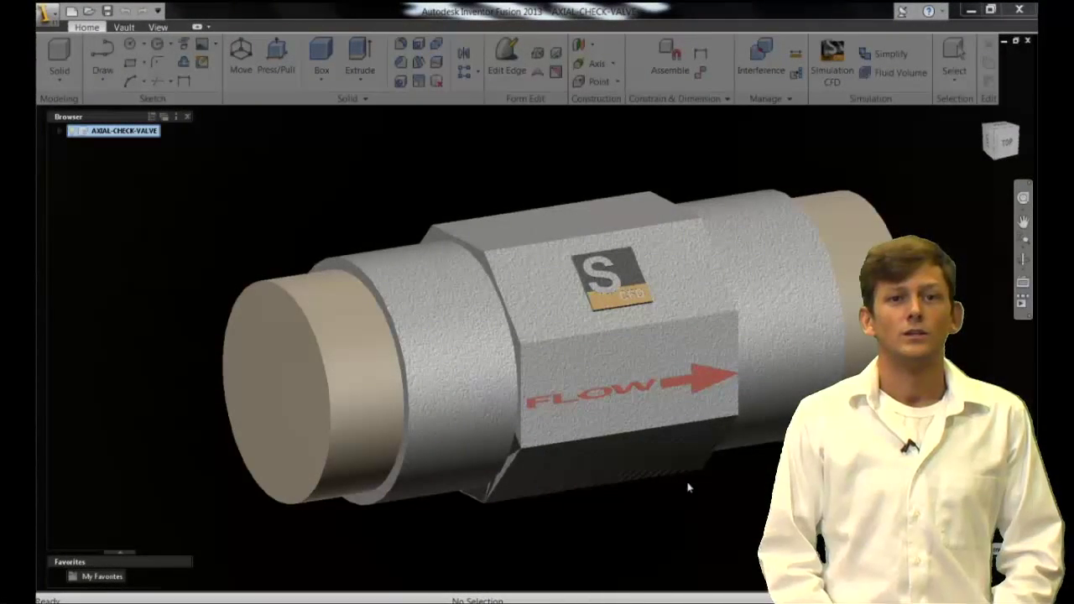
Launch the valve model from Inventor Fusion as a new Simulation CFD design study
left_click(831, 67)
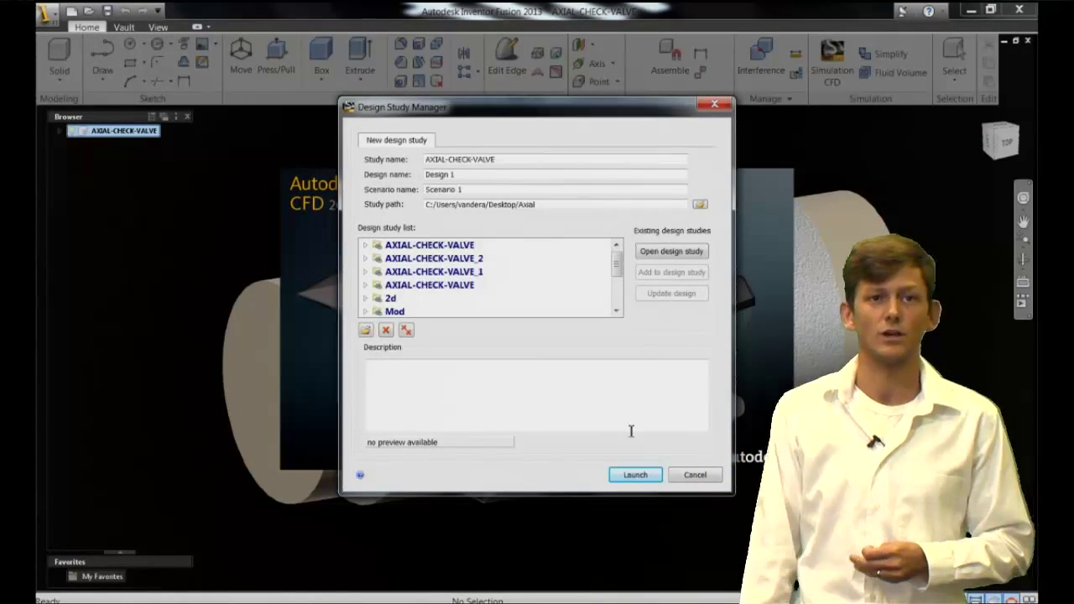
left_click(635, 475)
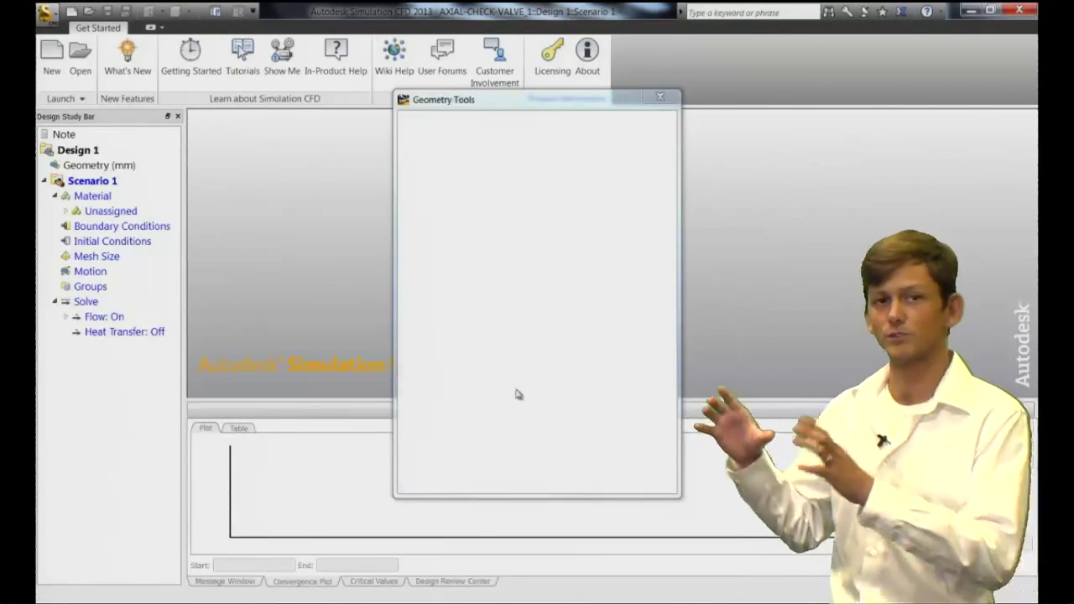
Select both end caps and the internal volume and assign them Water with variable environment properties
left_click(660, 97)
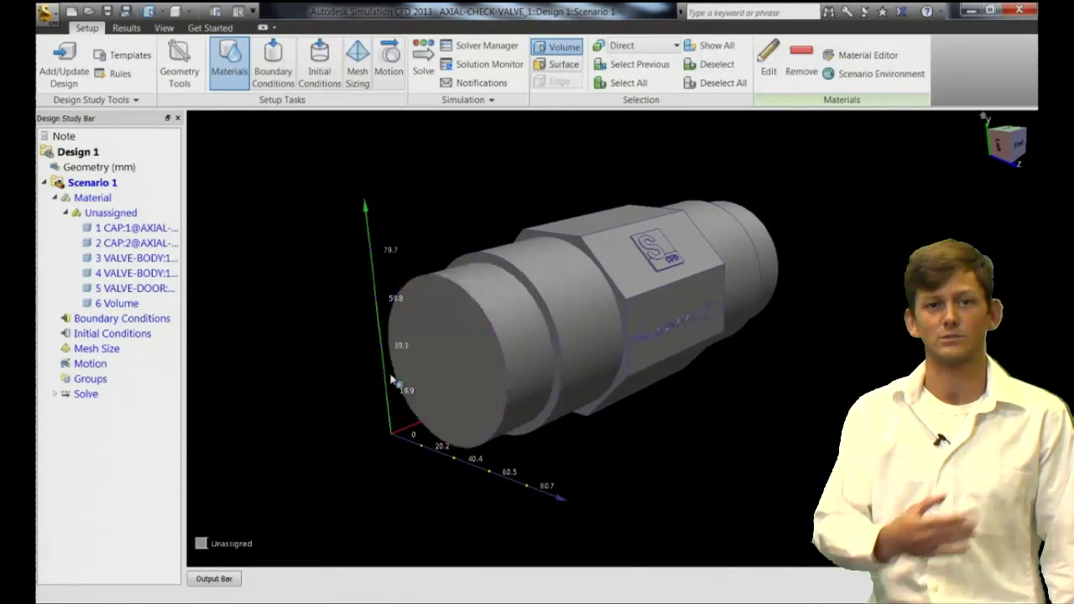
left_click(449, 366)
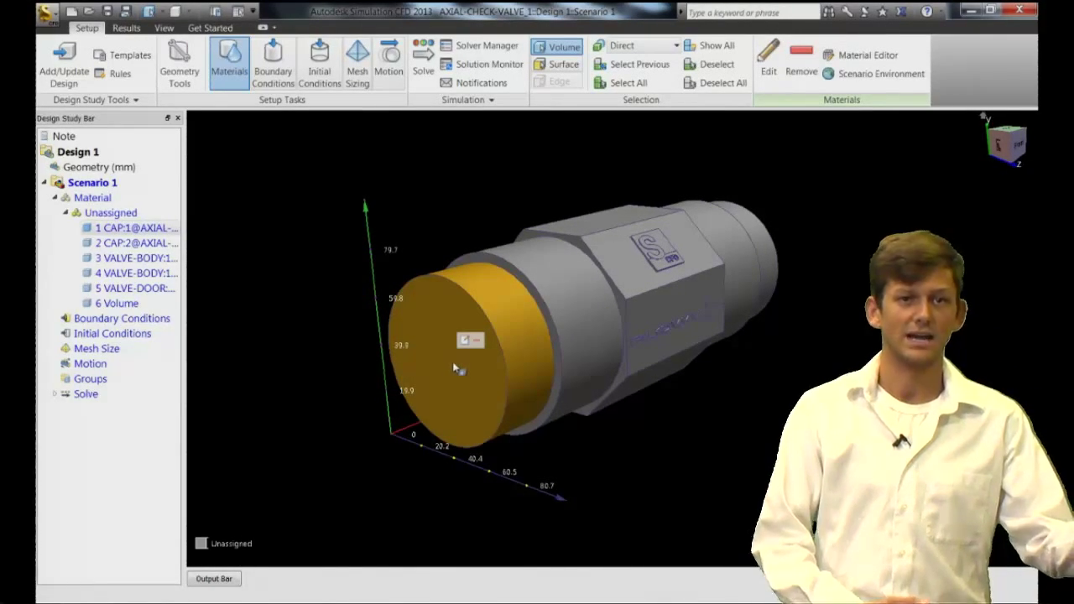
middle_click(460, 368, "ctrl")
left_click(527, 340)
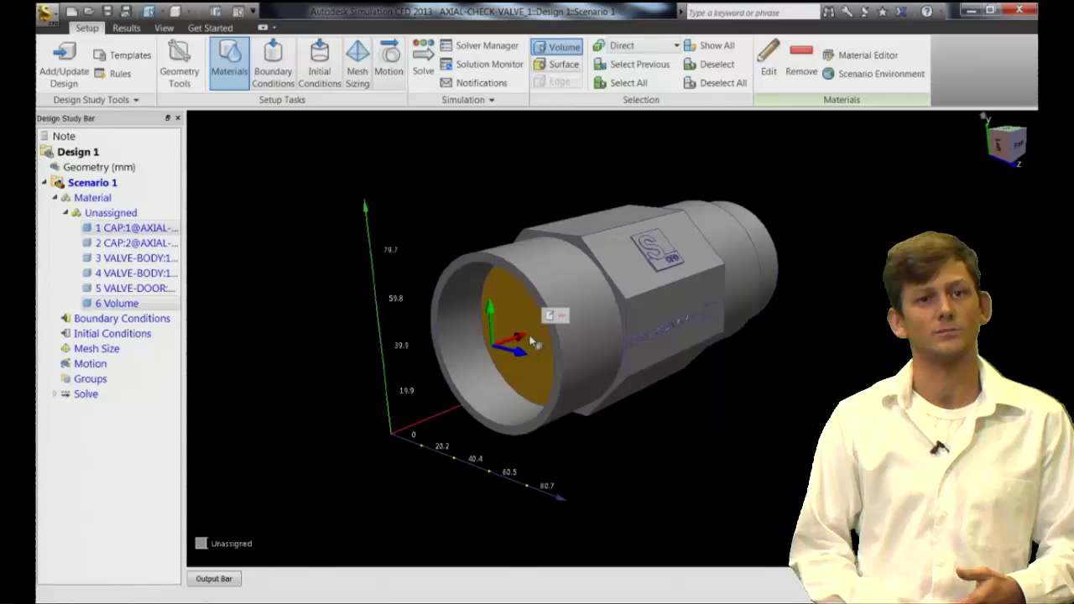
left_click(755, 252)
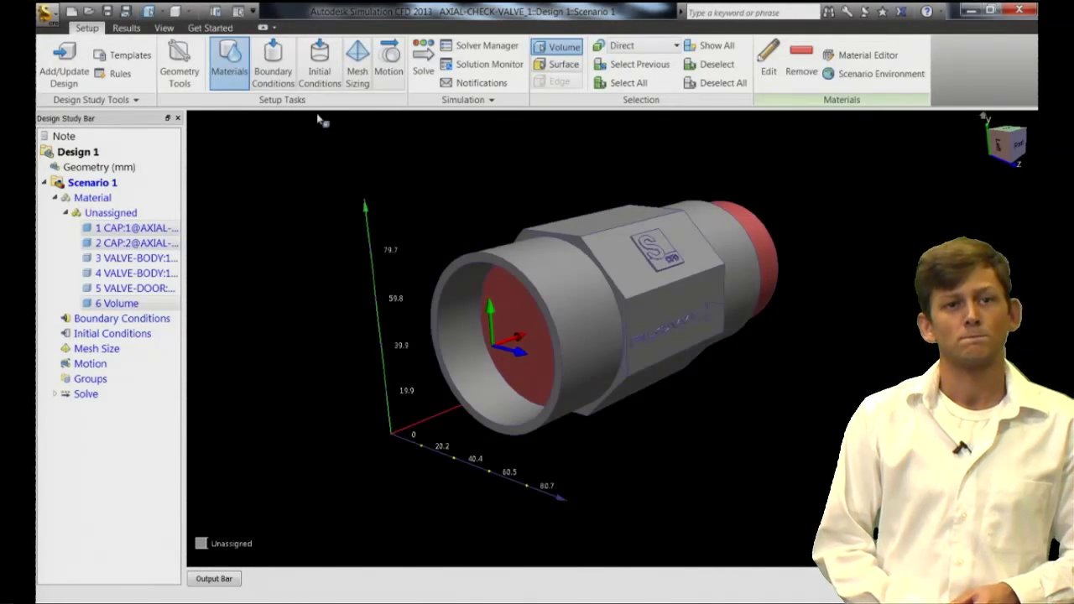
left_click(768, 61)
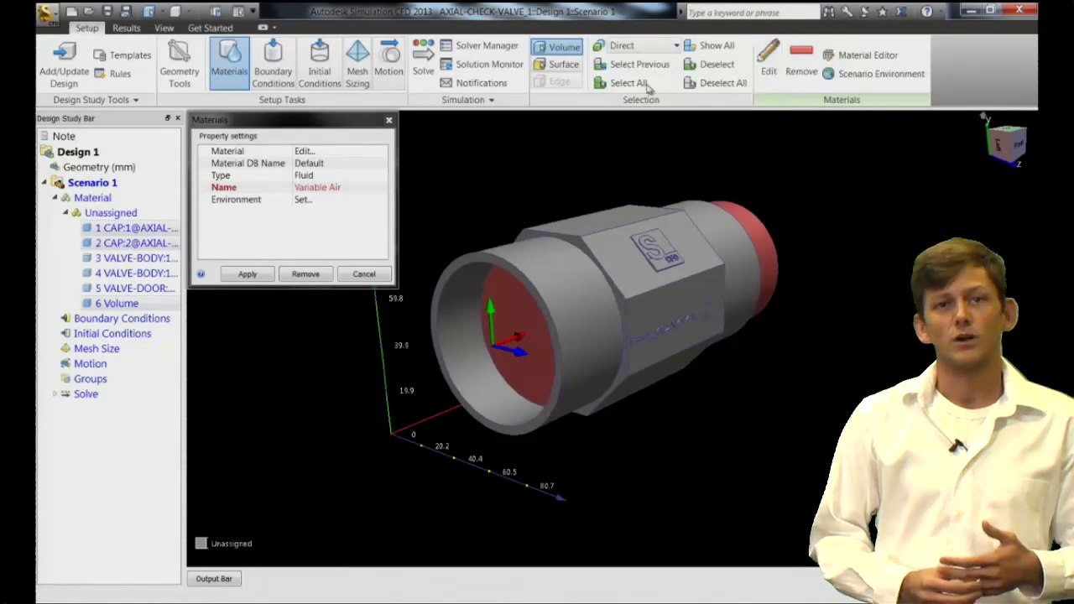
left_click(334, 188)
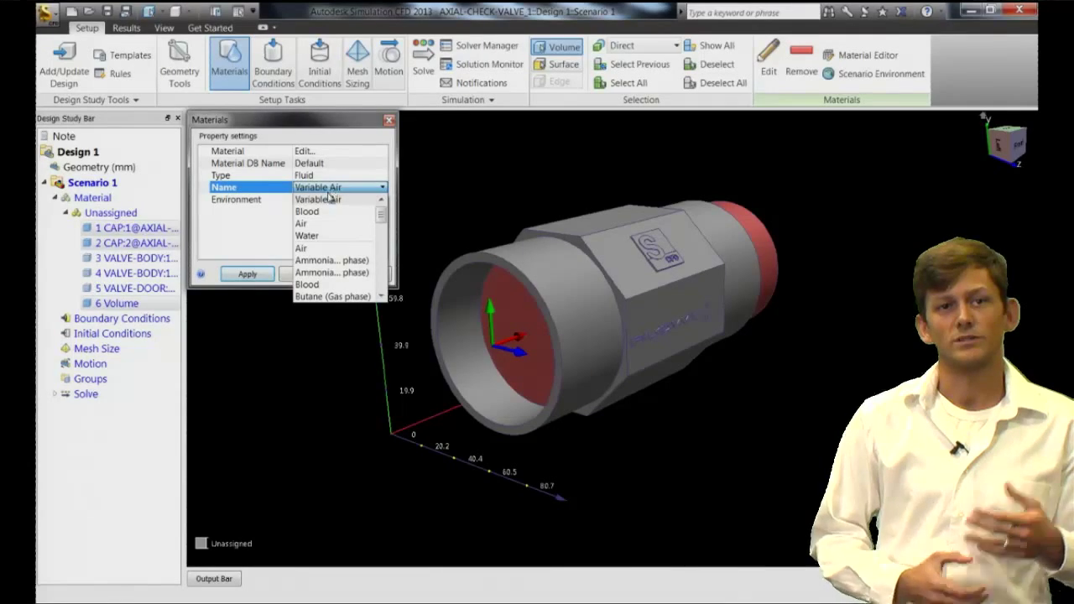
left_click(307, 236)
left_click(315, 202)
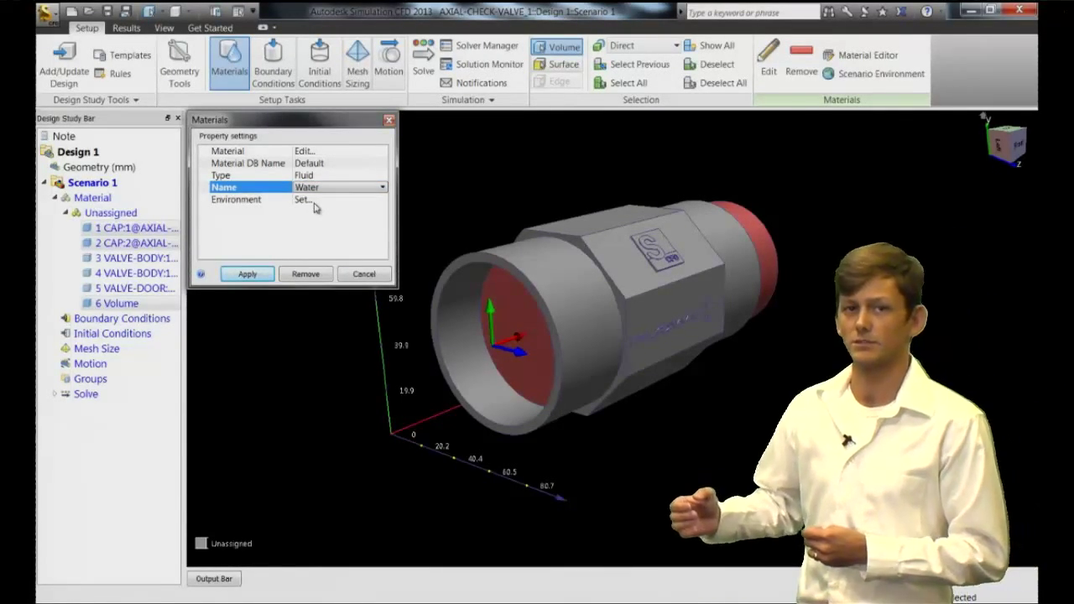
left_click(333, 201)
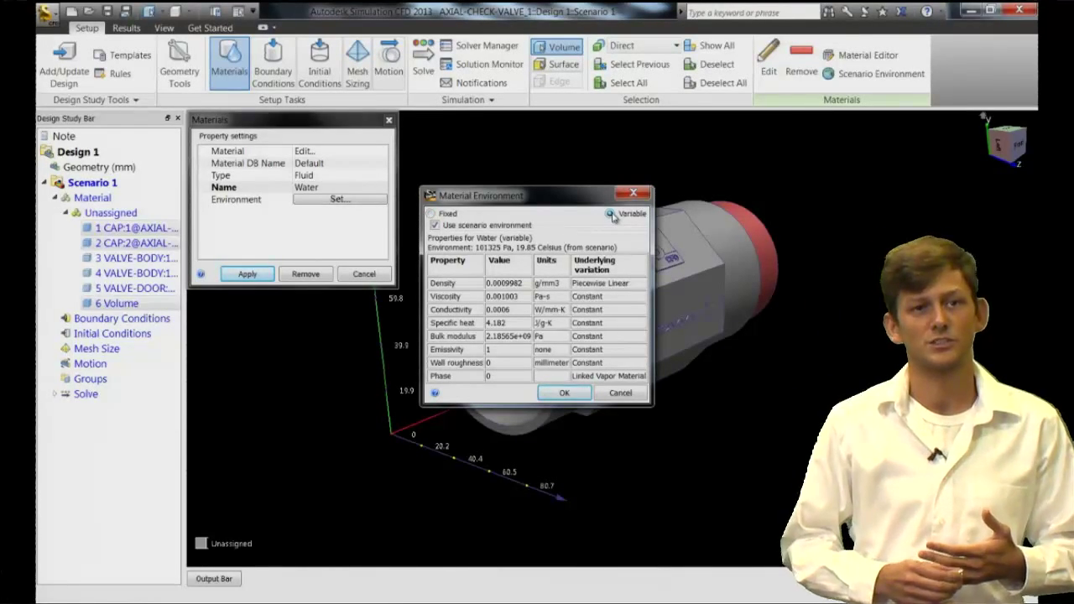
left_click(563, 394)
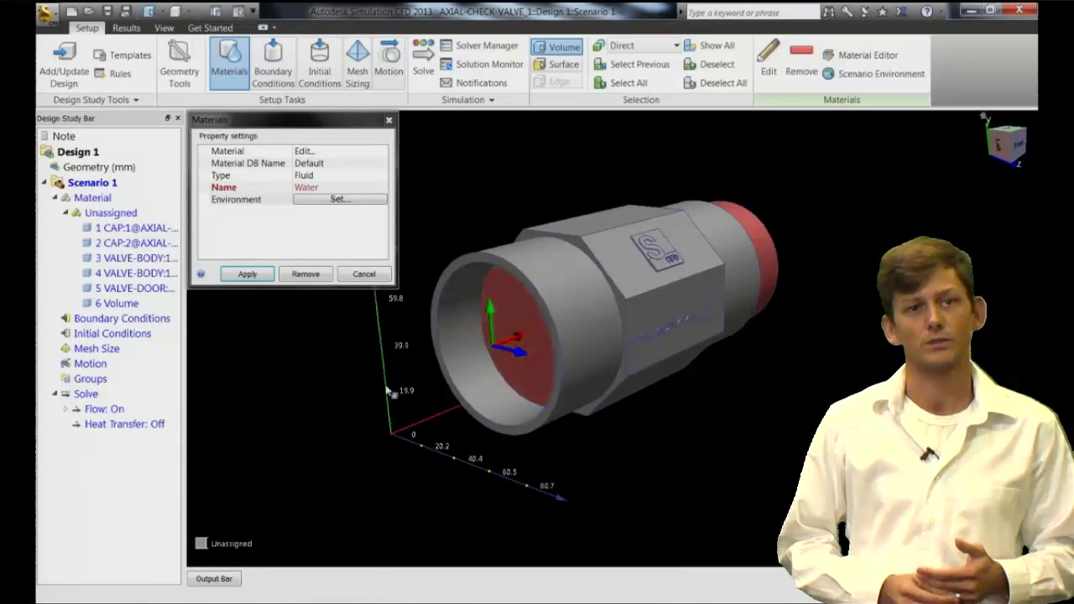
Apply the Water material, then assign solid Aluminum Alloy (7075) to both valve-body halves and the valve door
left_click(247, 275)
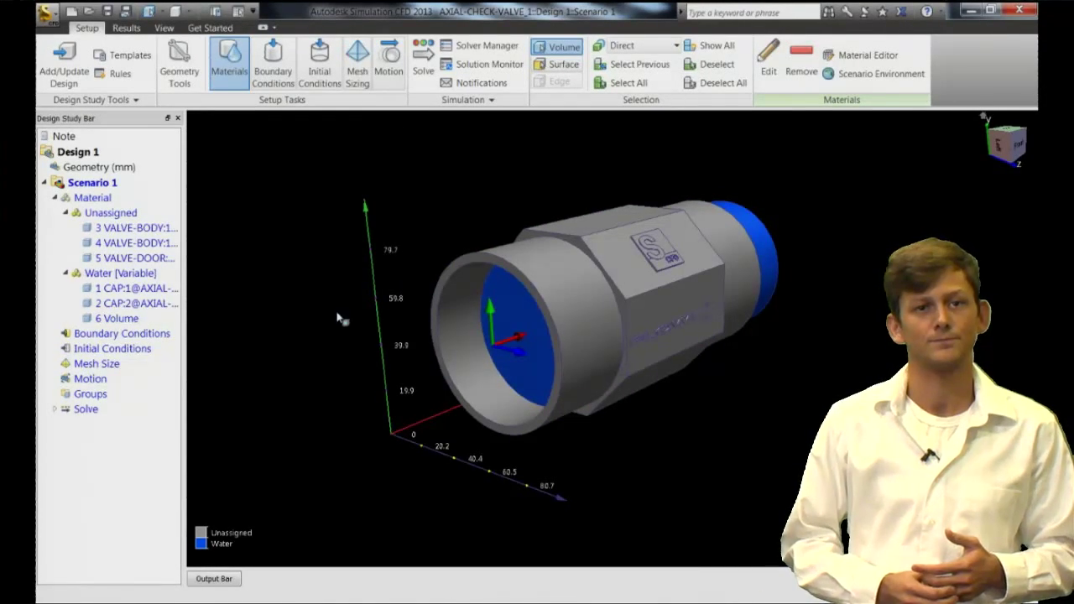
left_click(590, 352)
left_click(613, 366, "ctrl")
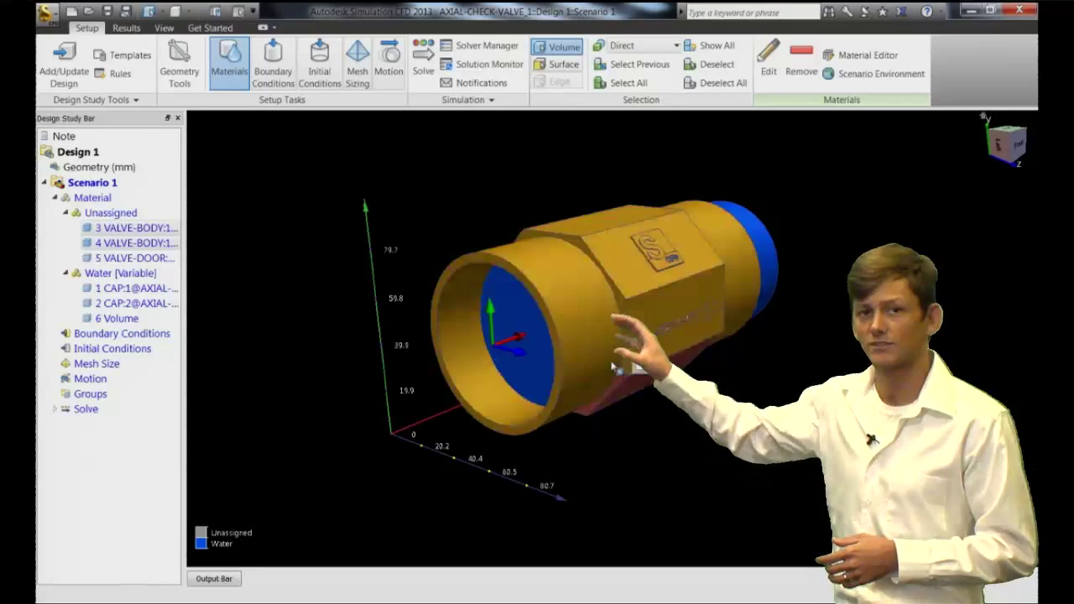
key("ctrl+h")
left_click(594, 330, "ctrl")
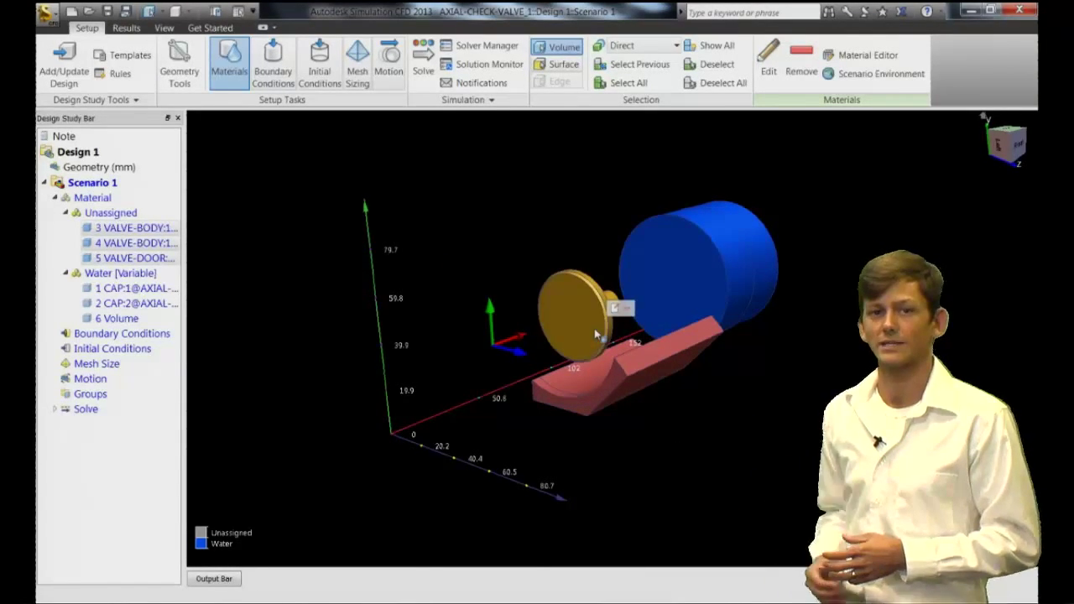
left_click(771, 72)
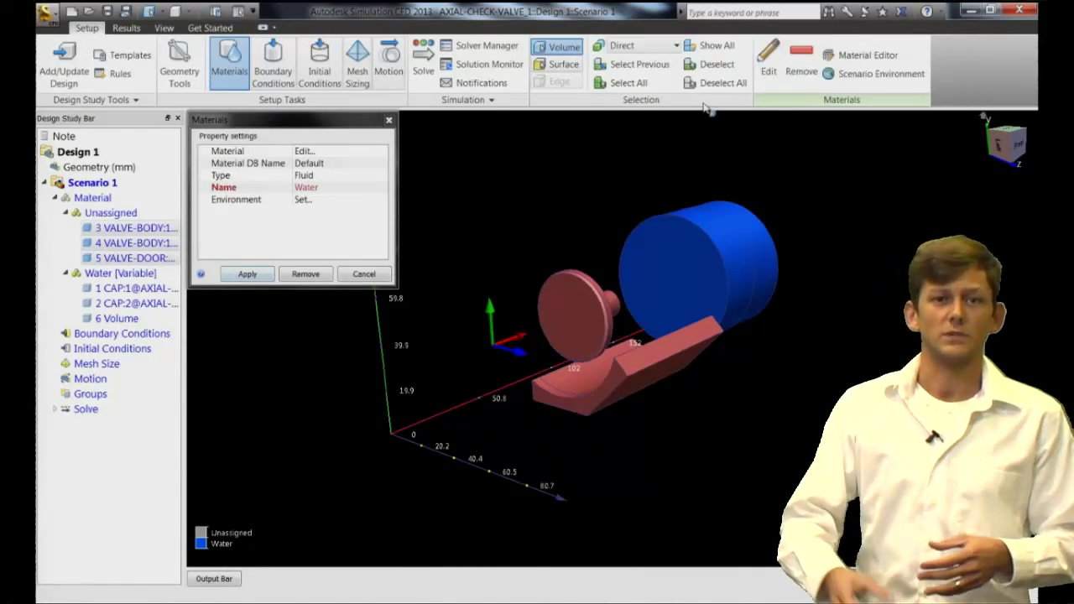
left_click(328, 176)
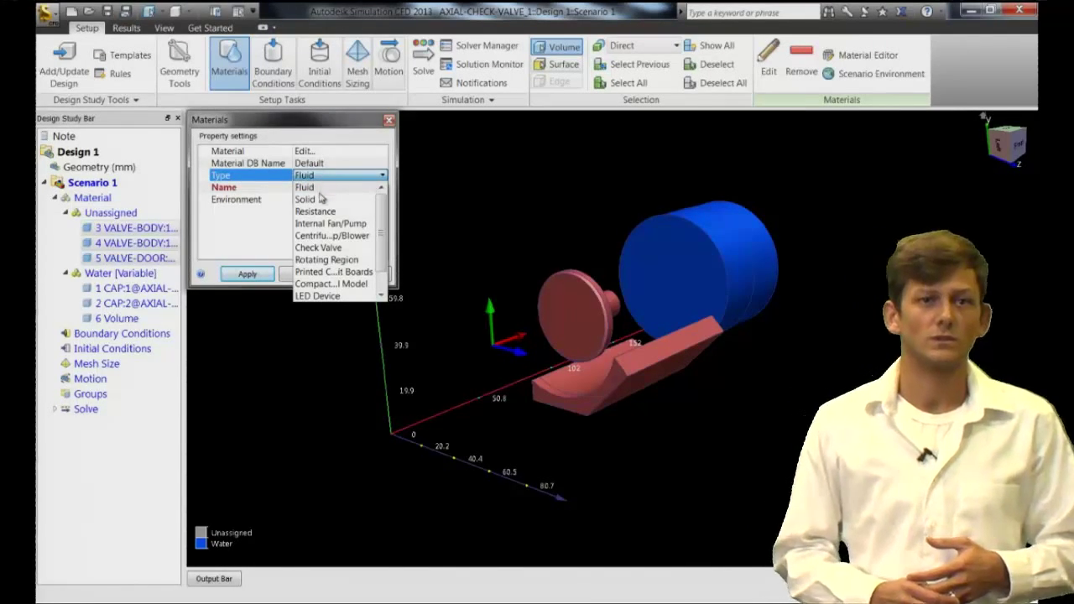
left_click(322, 202)
left_click(323, 189)
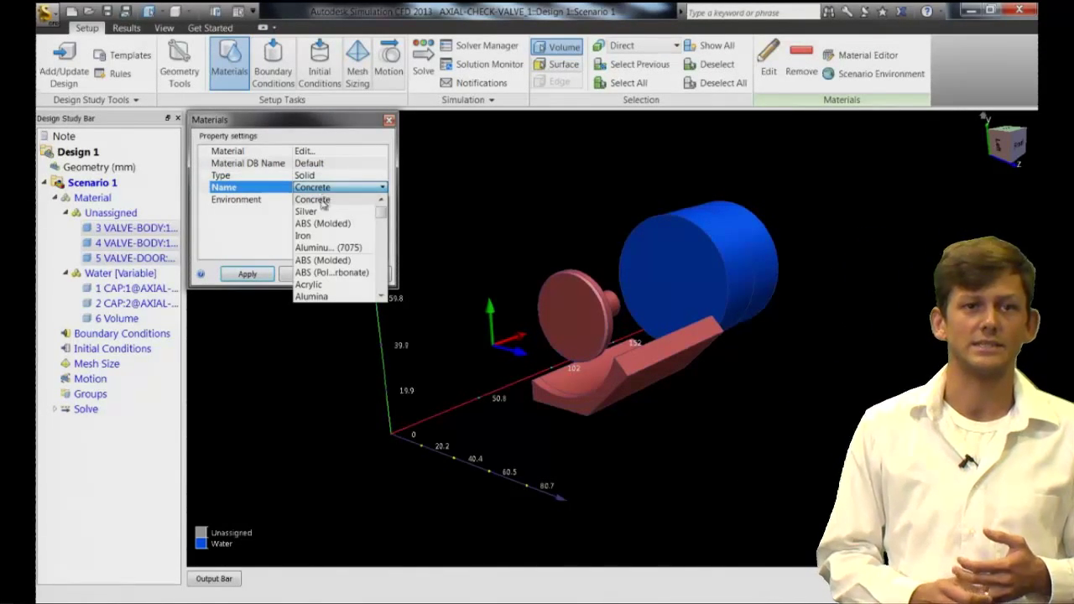
left_click(313, 248)
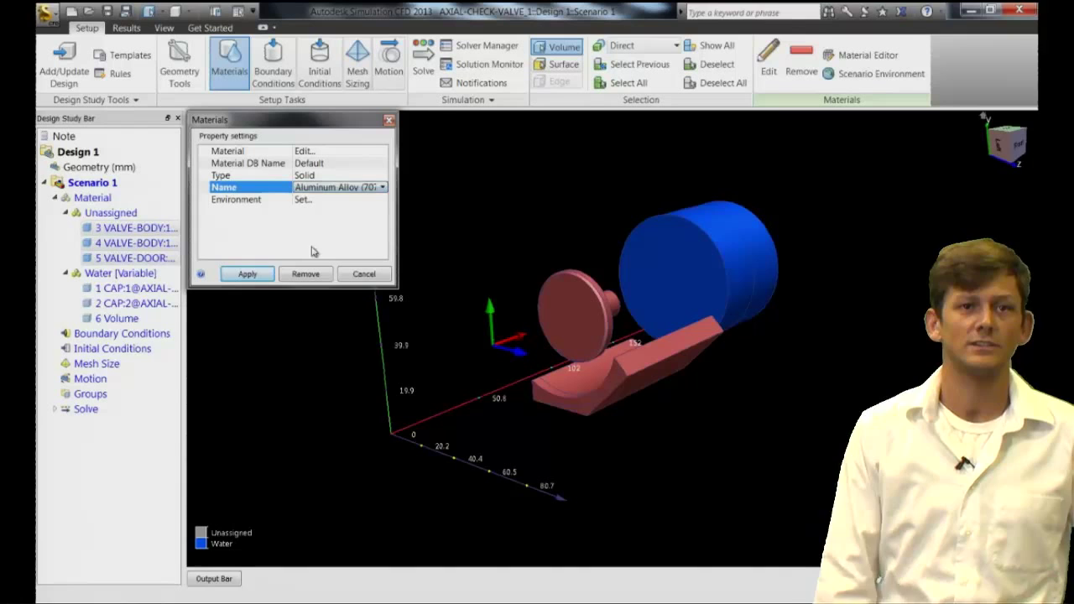
left_click(245, 275)
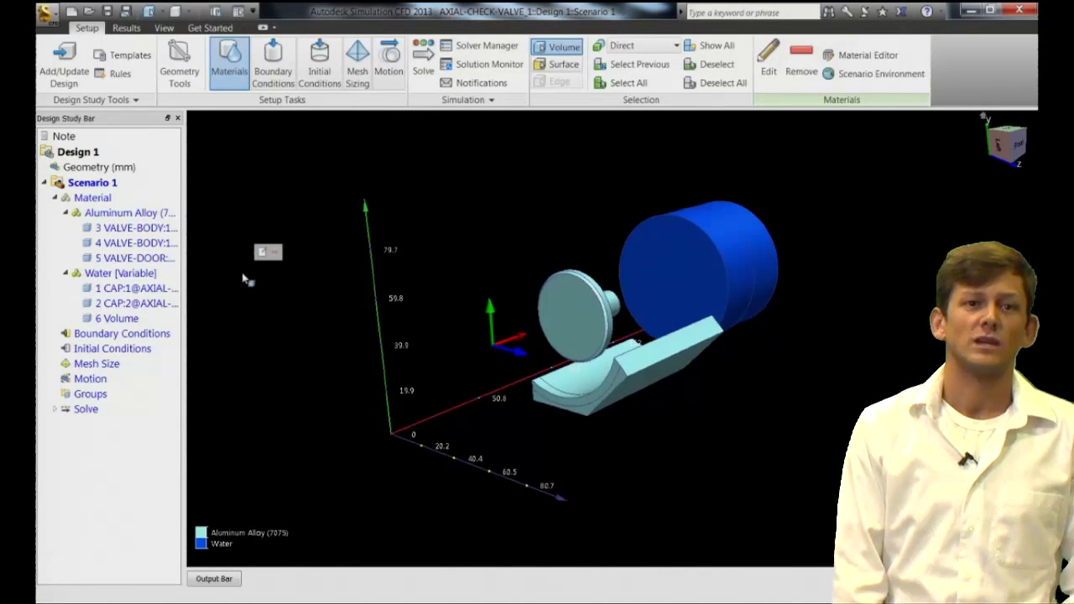
Give the inlet end face a Volume Flow Rate boundary condition of 0.2 m3/min
left_click(273, 63)
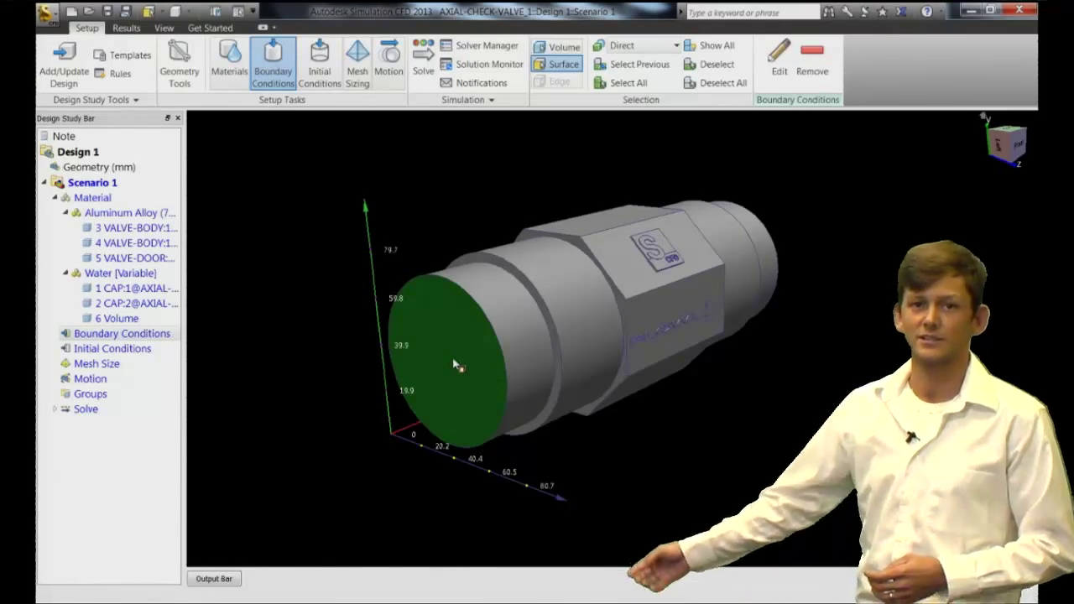
left_click(453, 365)
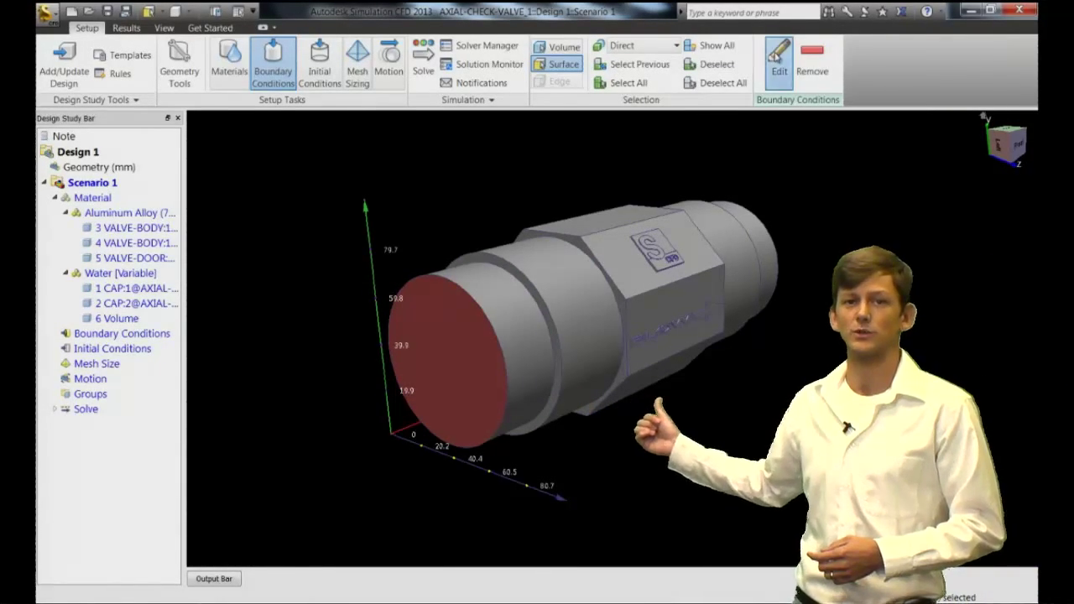
left_click(779, 63)
left_click(335, 151)
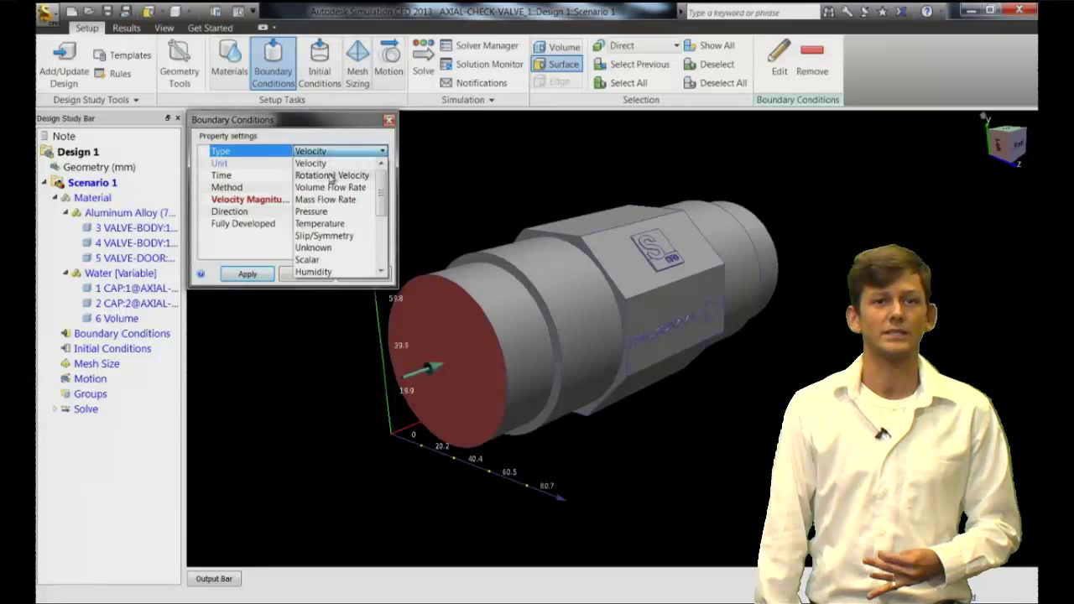
left_click(332, 180)
left_click(335, 163)
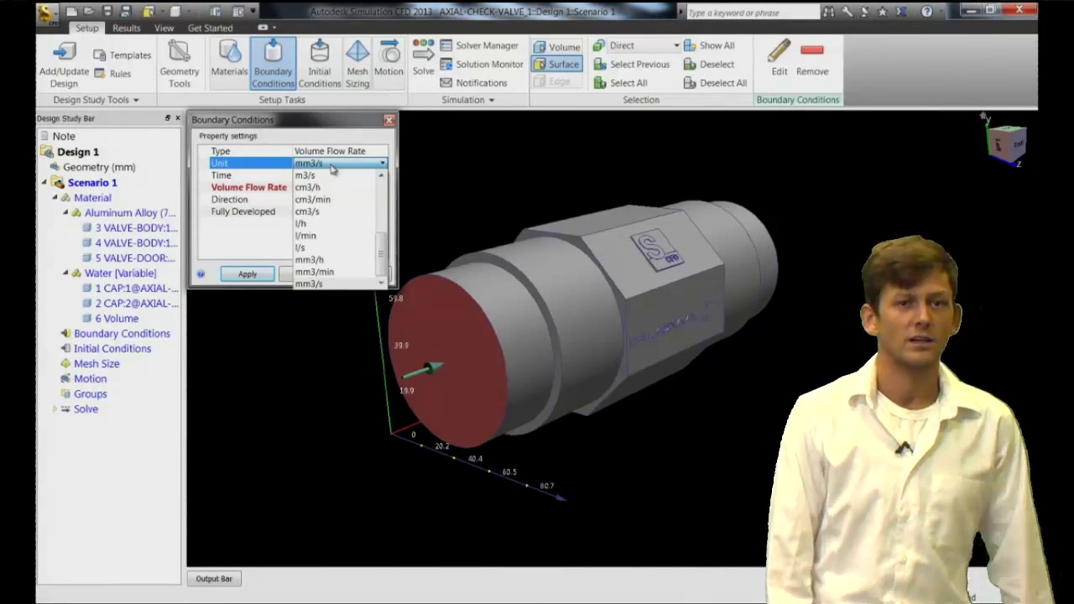
left_click(332, 173)
left_click(336, 163)
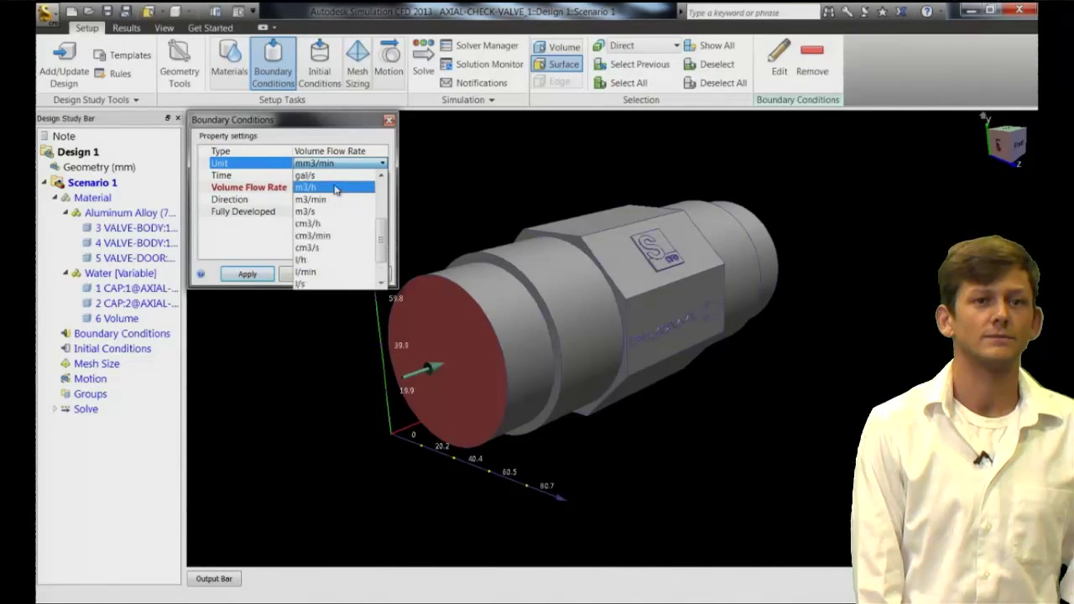
left_click(334, 199)
left_click(324, 189)
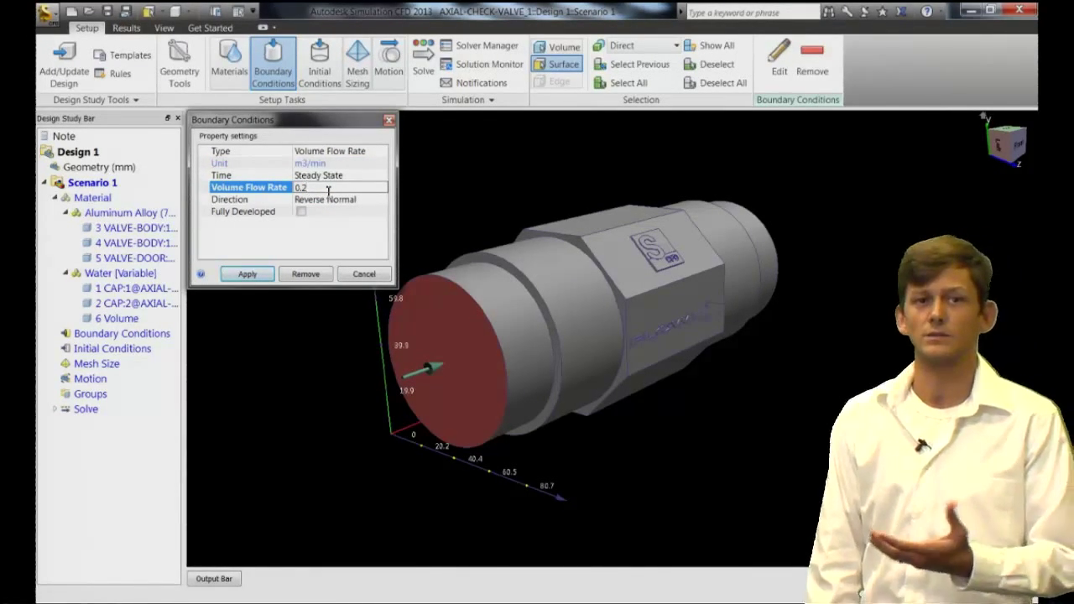
key("Return")
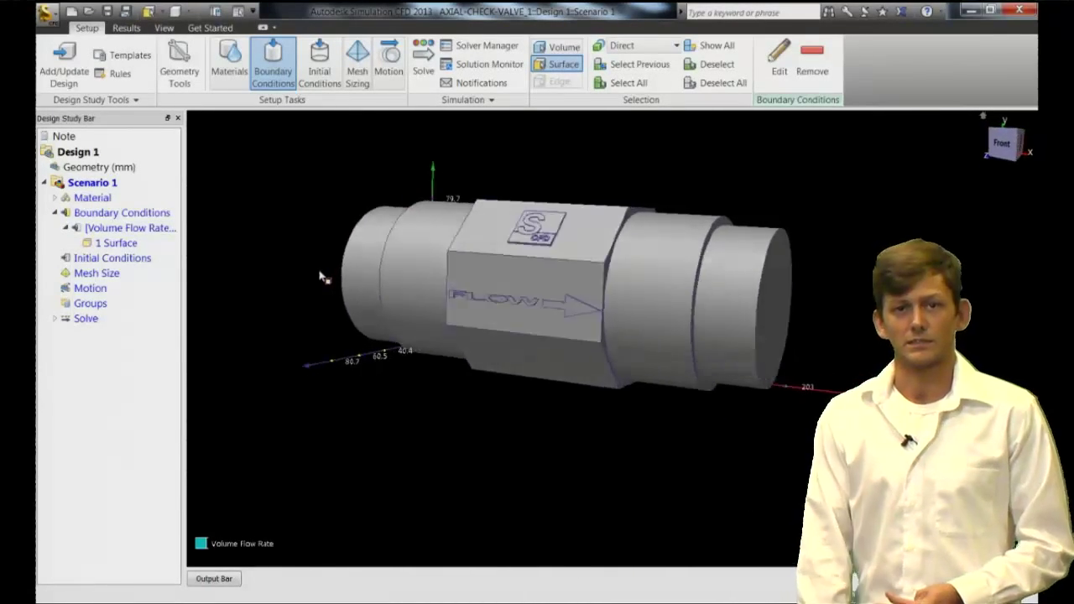
Set the opposite end face to a 0 Pa gage pressure outlet
left_click(685, 301)
left_click(779, 63)
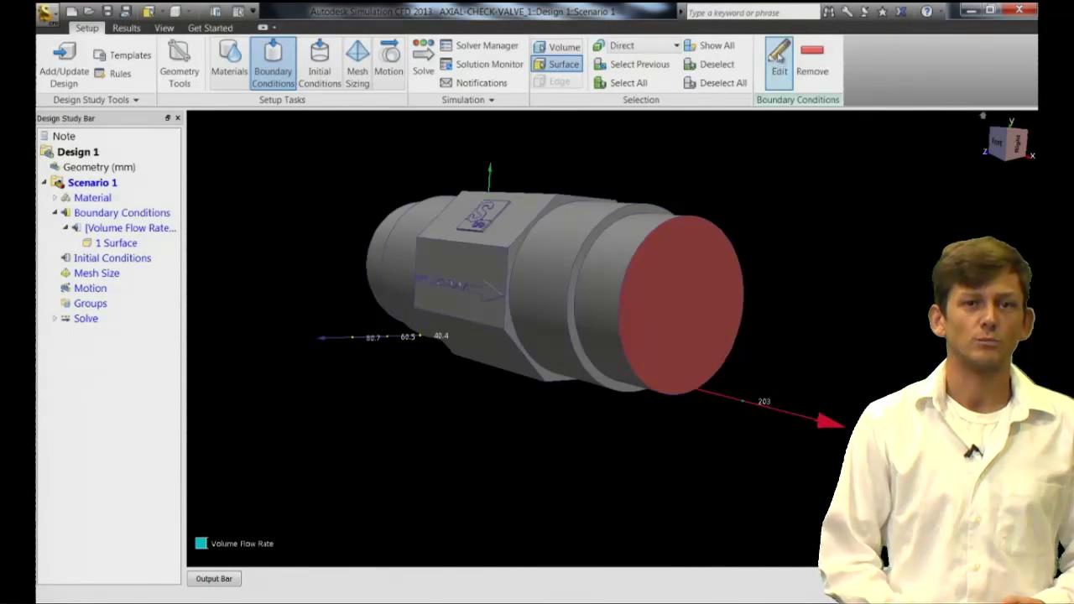
left_click(340, 155)
left_click(321, 213)
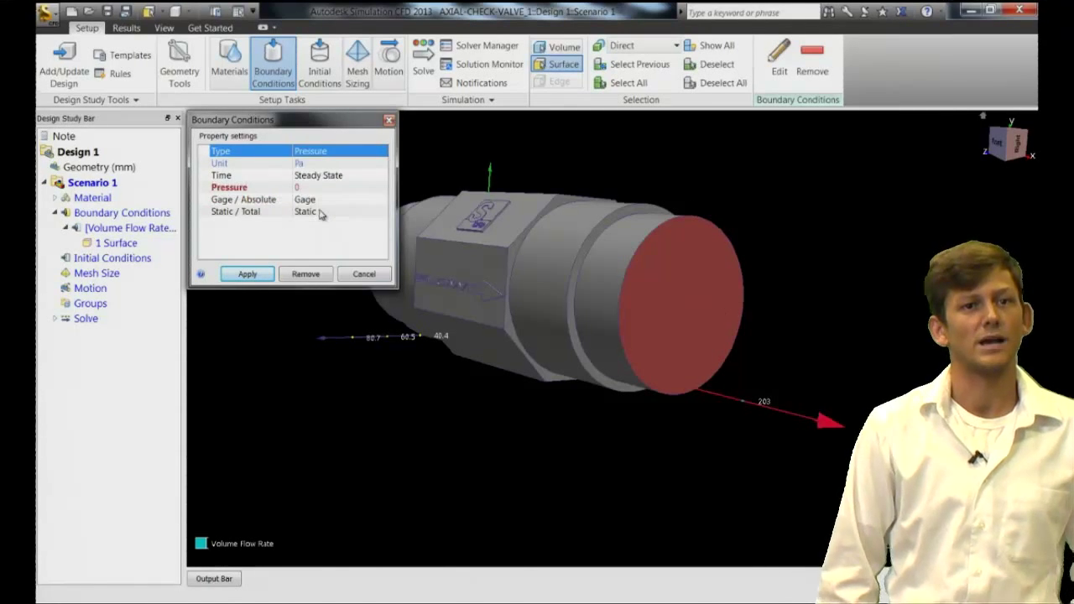
left_click(246, 274)
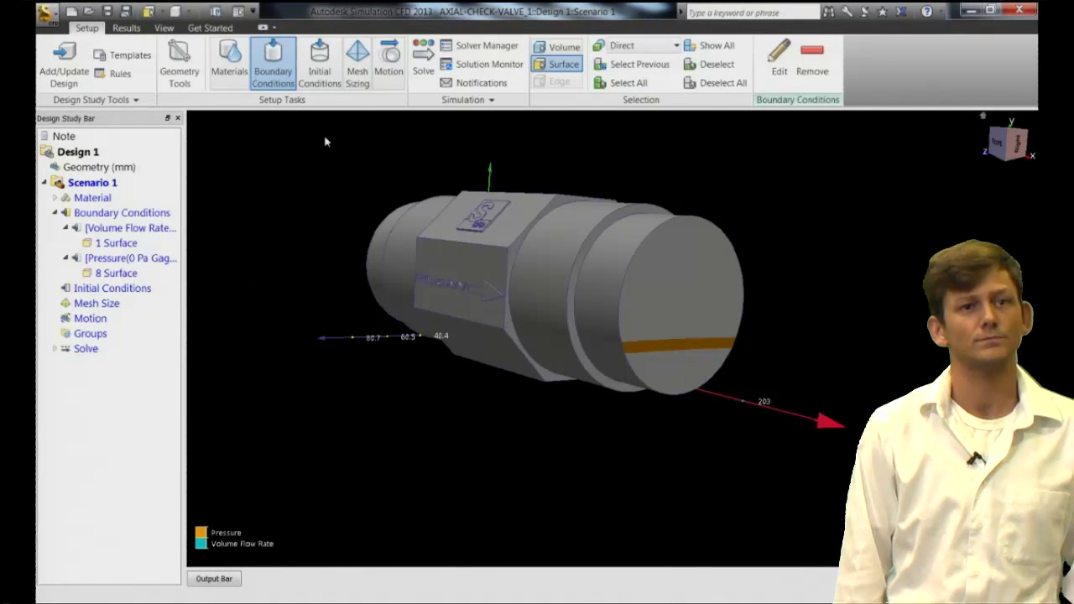
Select the valve volumes and generate an automatic mesh size for the model
left_click(356, 63)
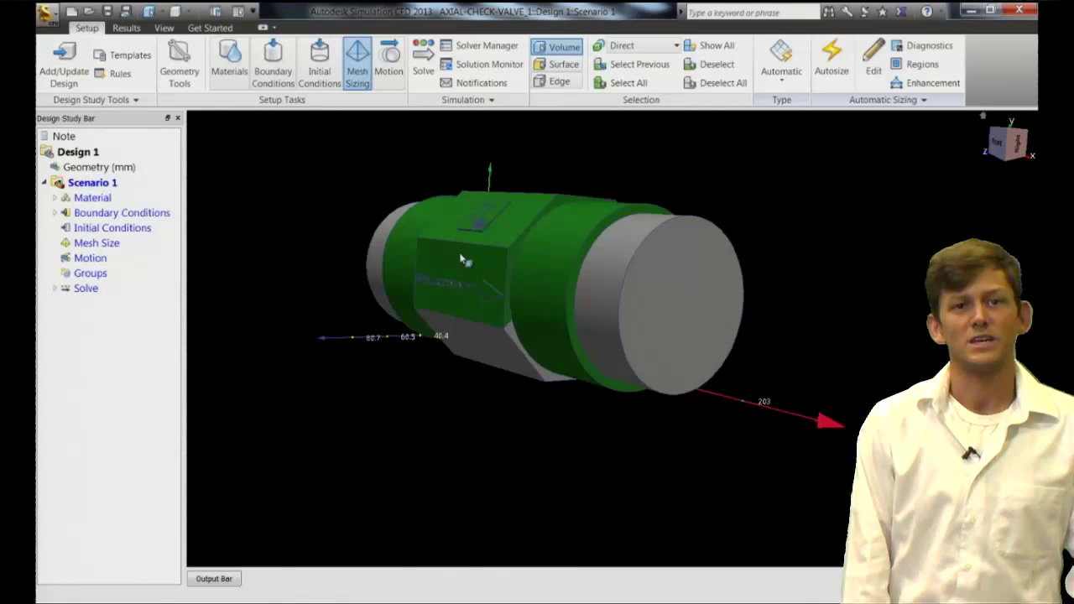
left_click(485, 326)
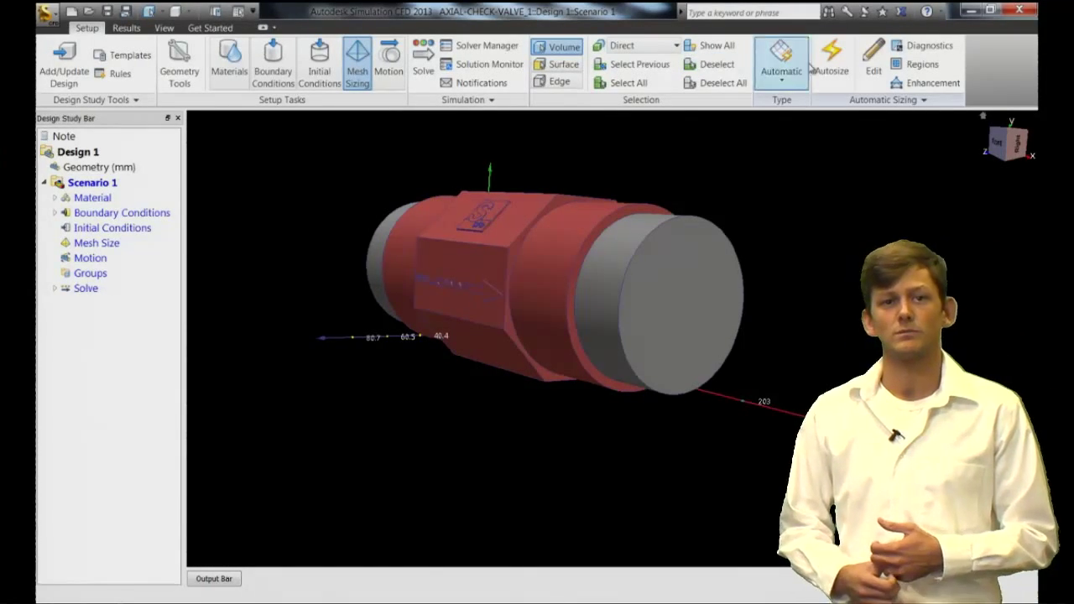
left_click(873, 58)
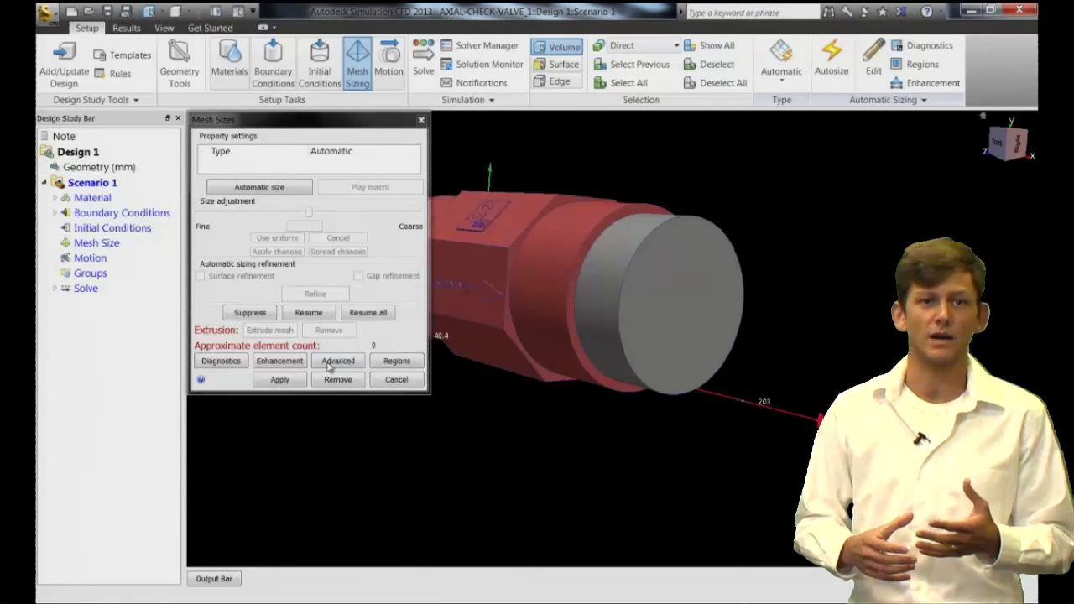
left_click(250, 313)
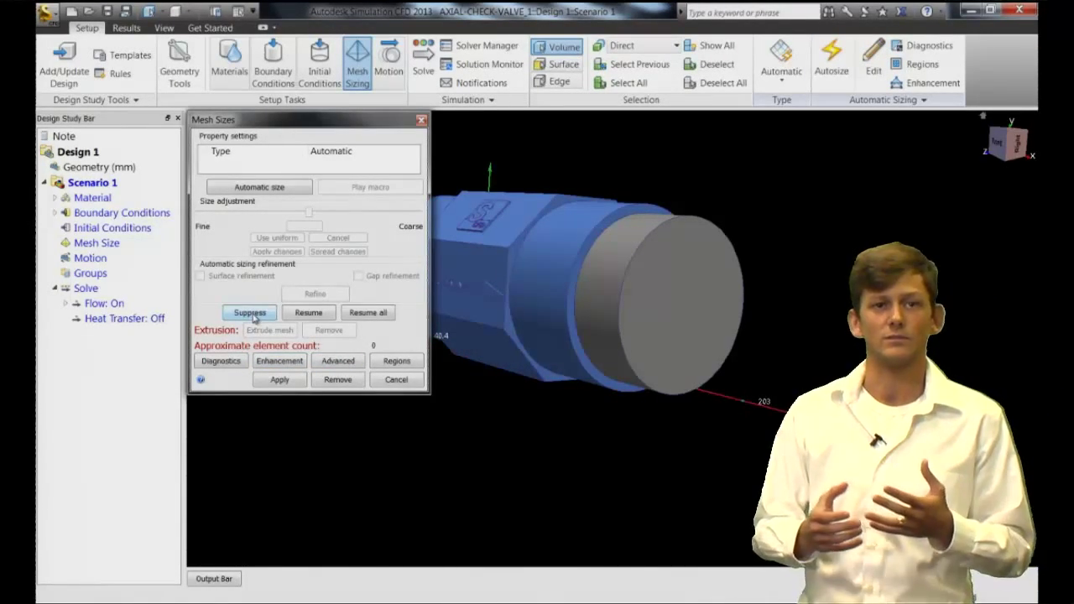
left_click(262, 187)
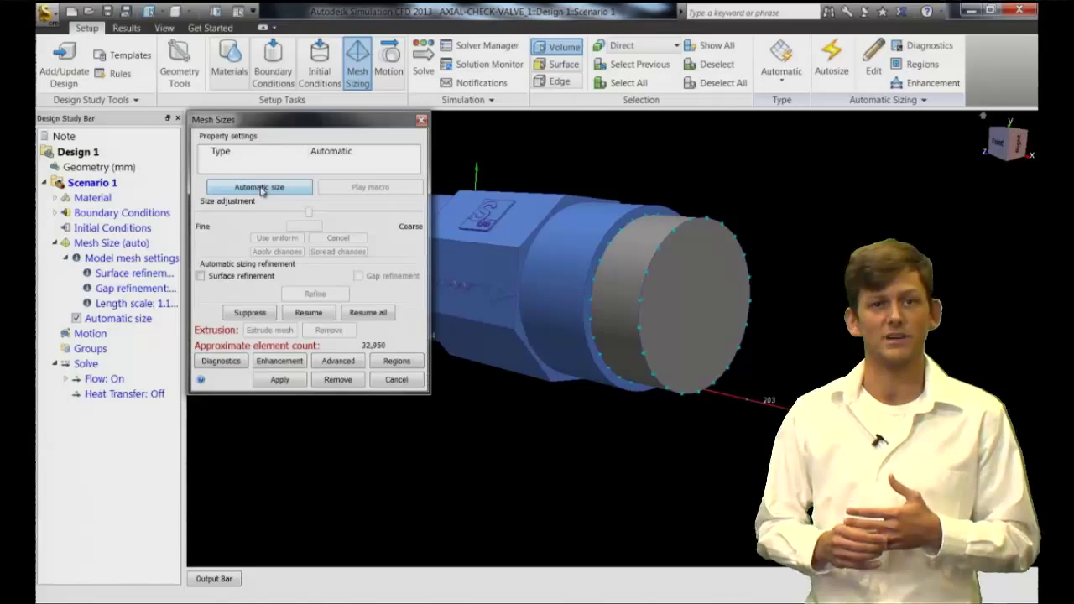
Hide the middle body section and refine the mesh on the valve door
middle_click_drag(523, 293, 672, 307, "shift")
left_click(664, 326)
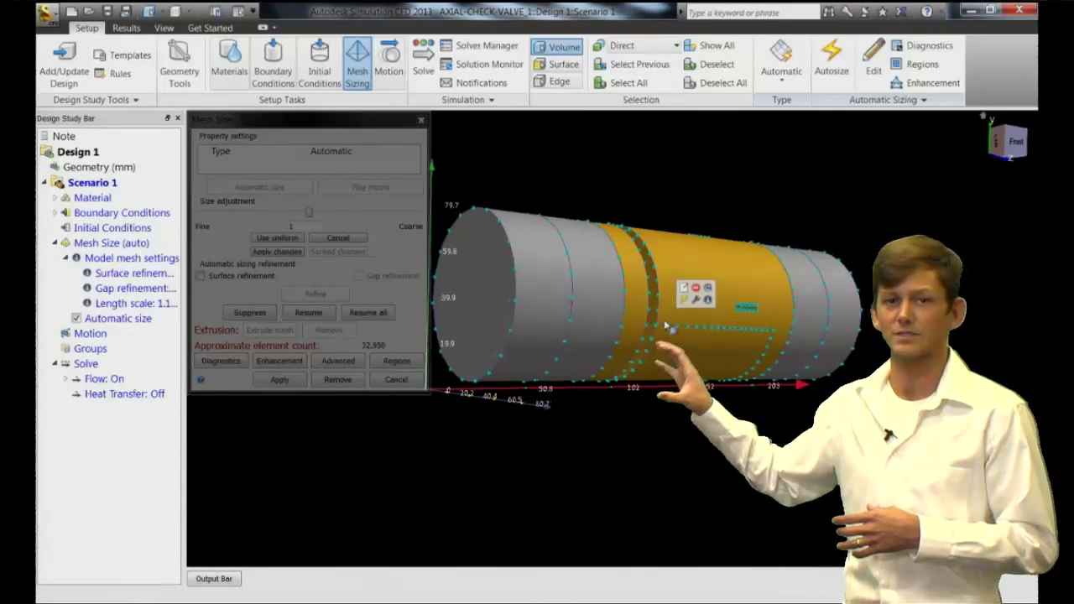
left_click(630, 312)
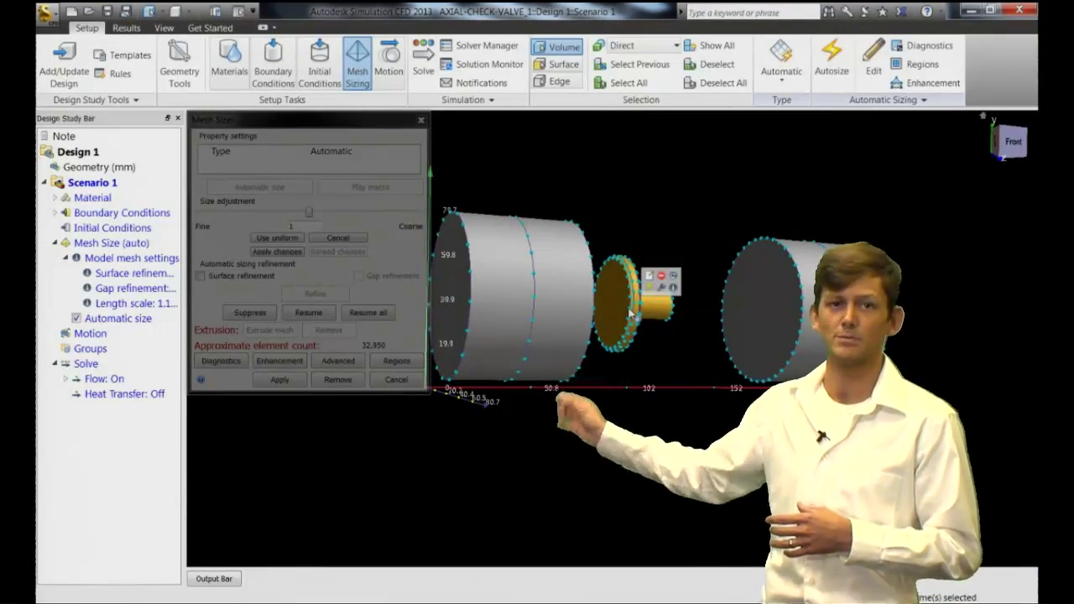
left_click(257, 214)
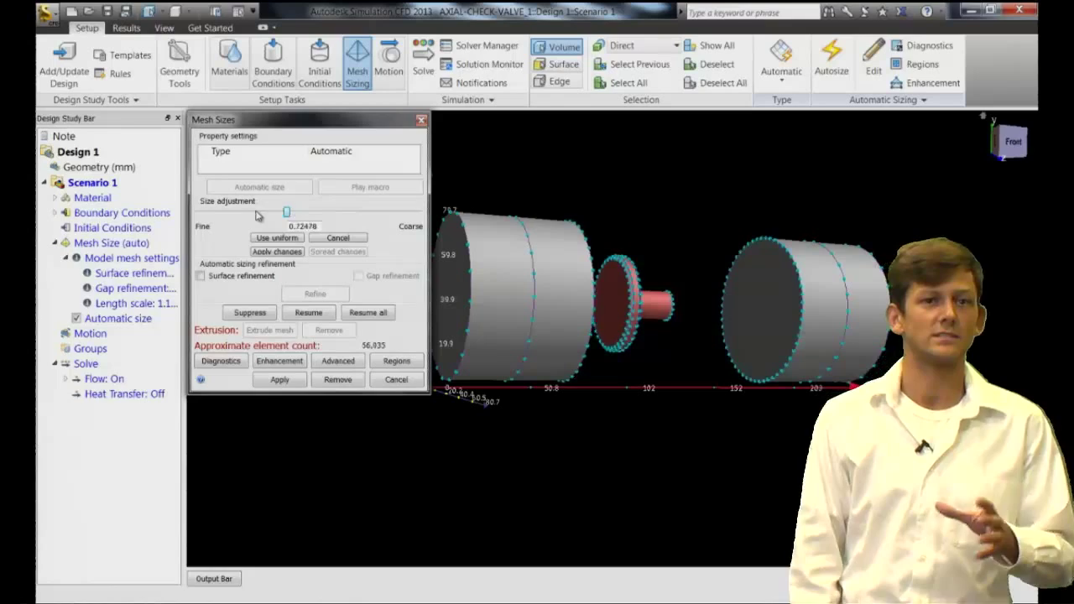
left_click(267, 253)
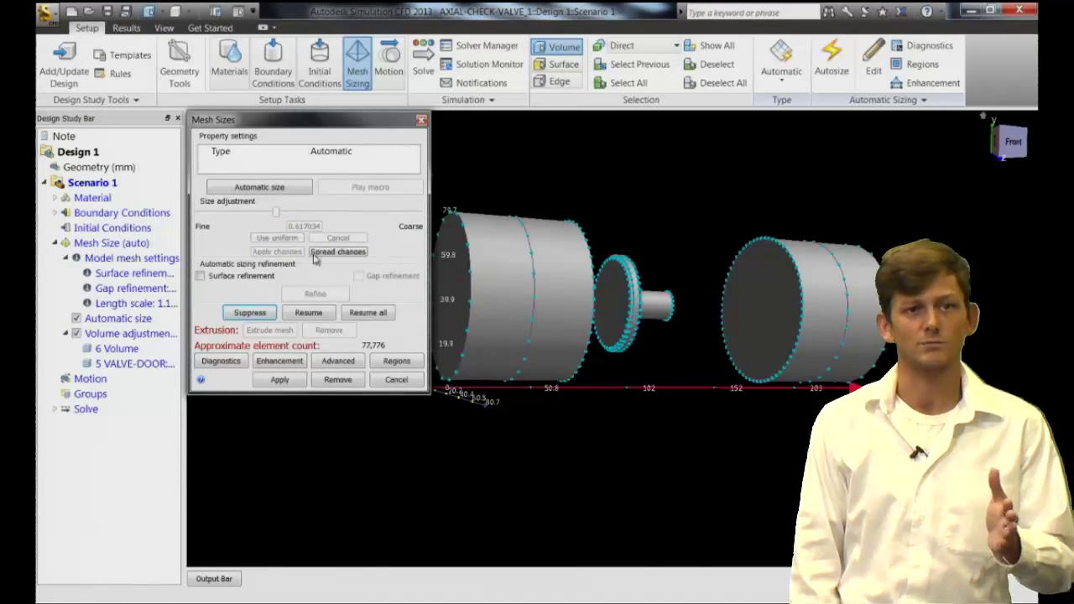
left_click(421, 121)
Make the valve door's linear motion flow driven, starting at -5 with bounds 0 to 12
left_click(391, 74)
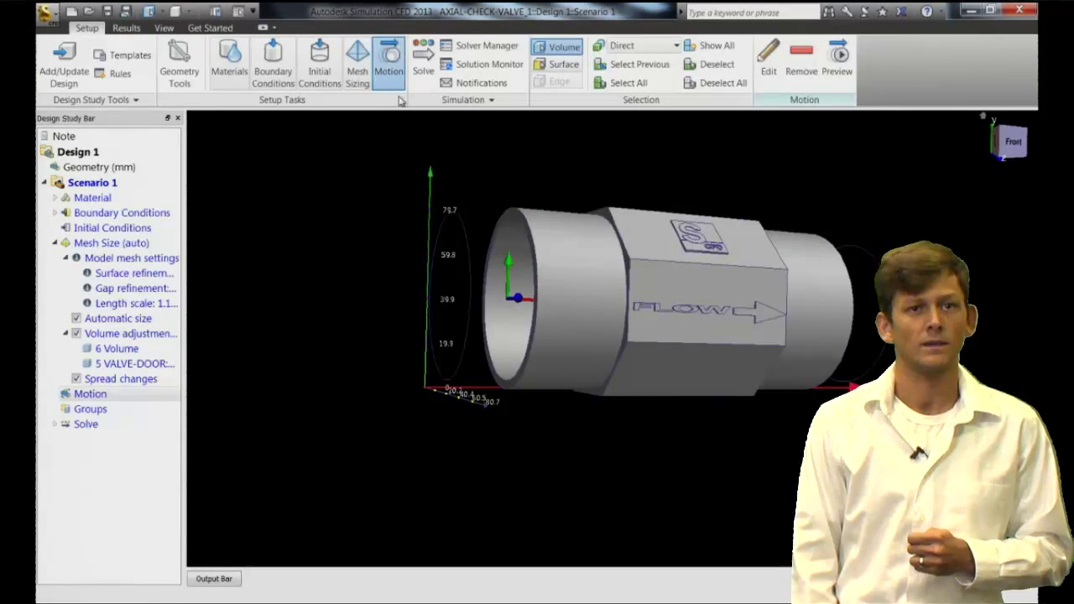
left_click(635, 321)
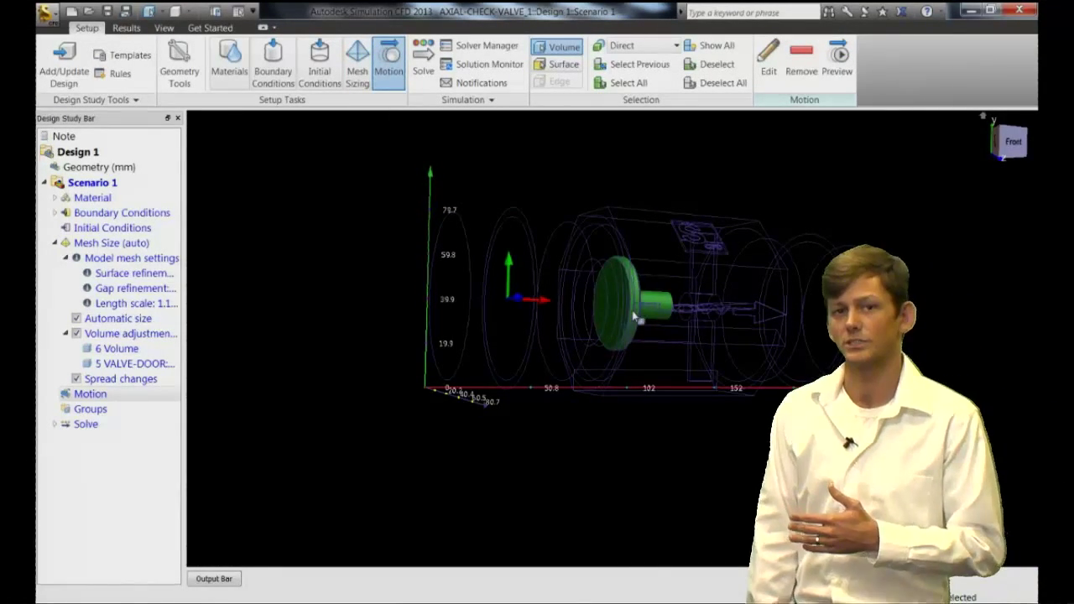
left_click(767, 66)
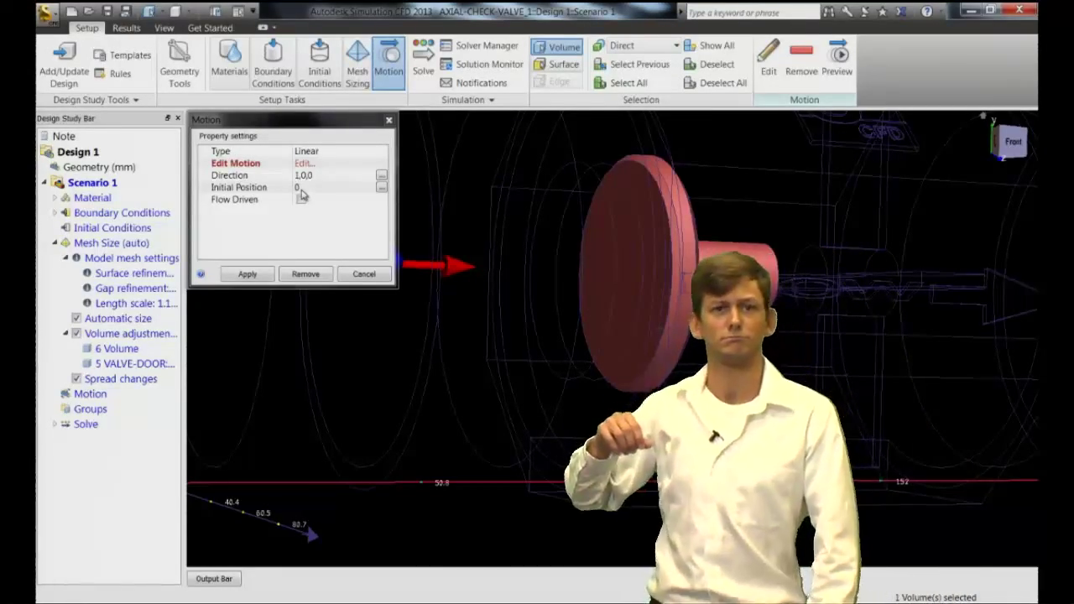
left_click(302, 189)
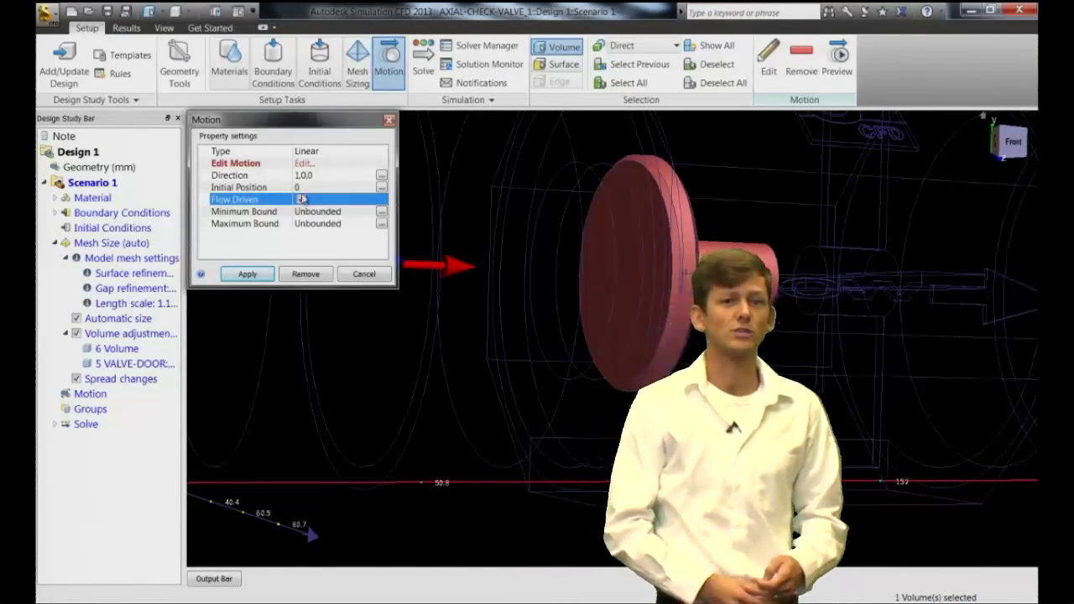
left_click(311, 188)
type("-5")
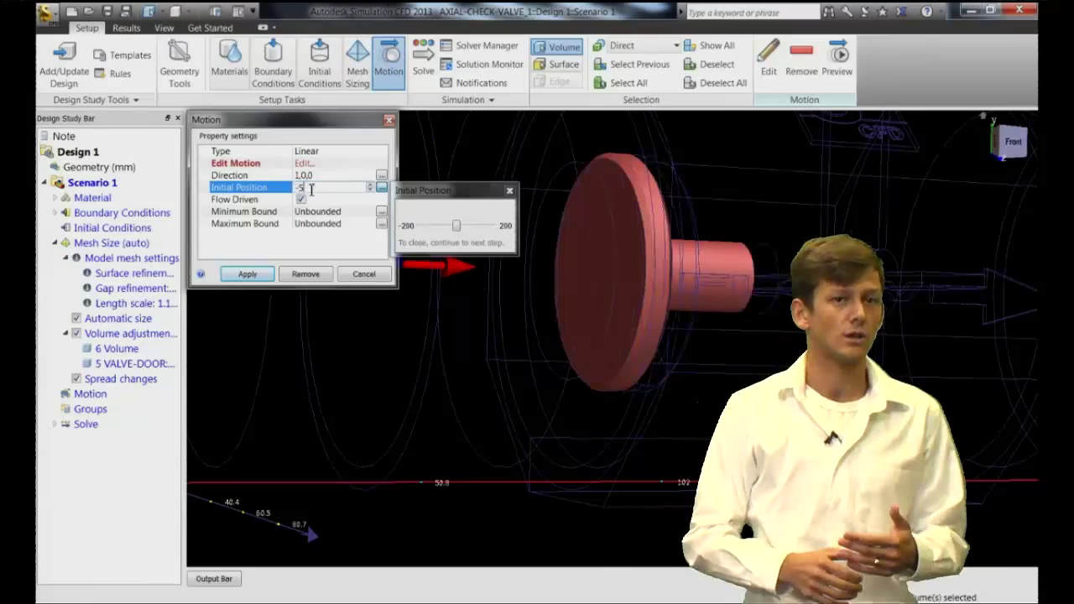
left_click(312, 213)
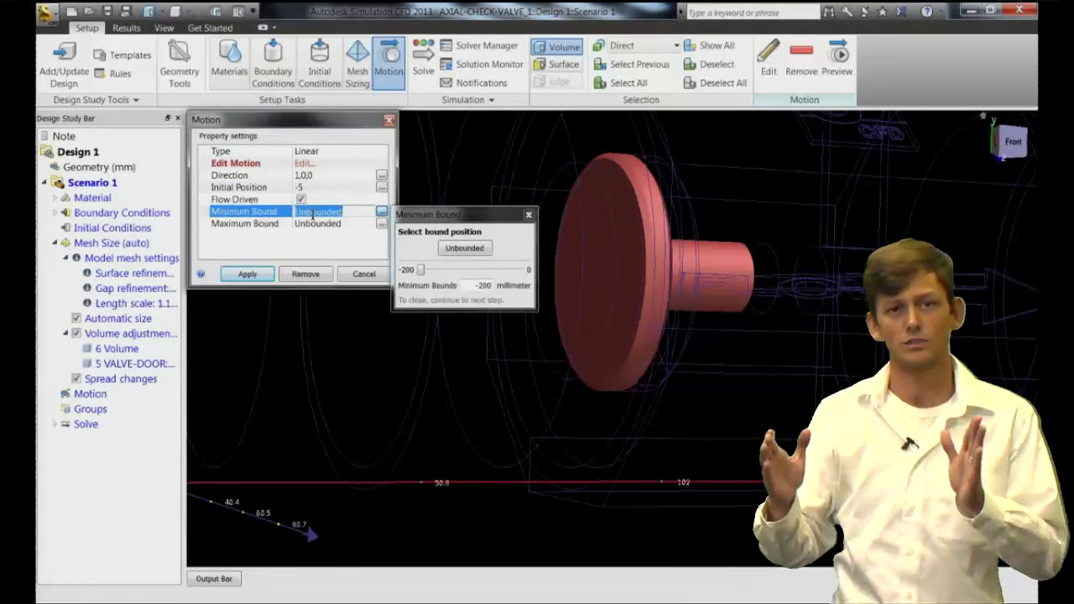
left_click(318, 224)
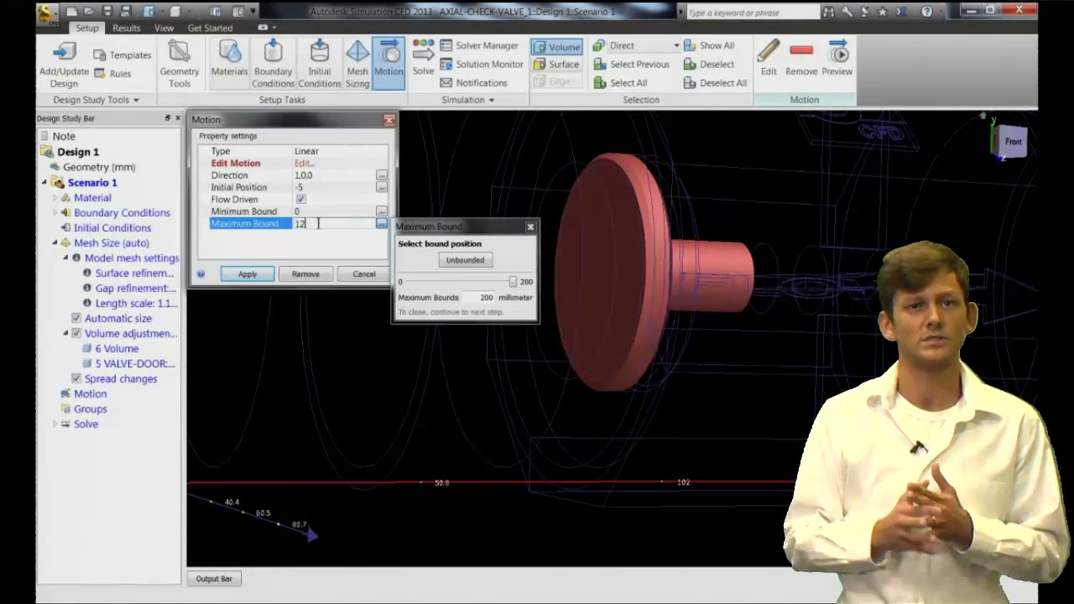
Resist the door motion with a spring of 2.2 N engagement and 44.5 N compression force, then apply it
left_click(304, 164)
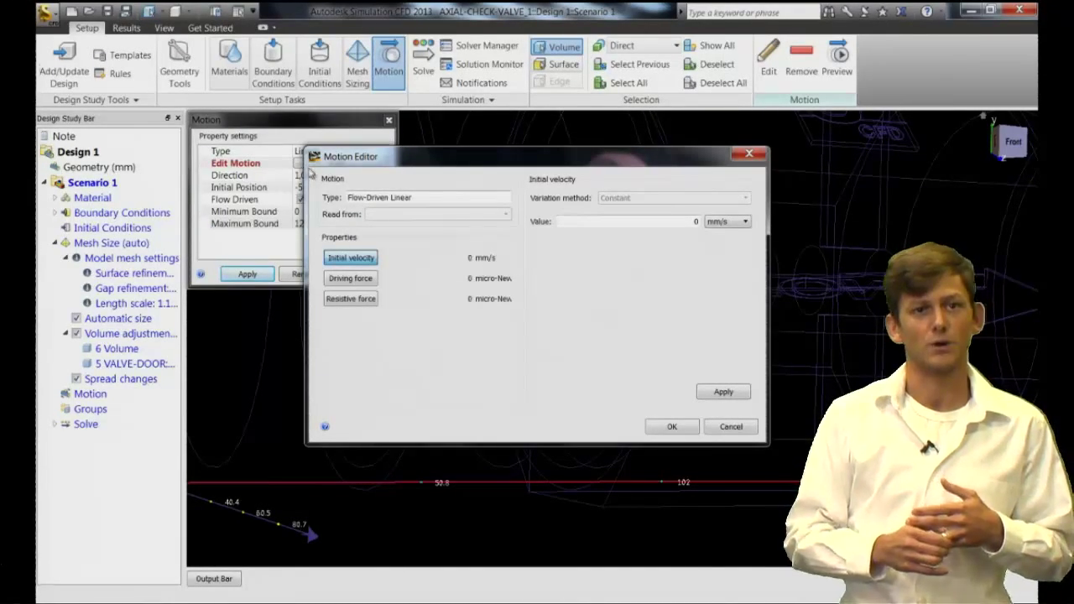
left_click(343, 300)
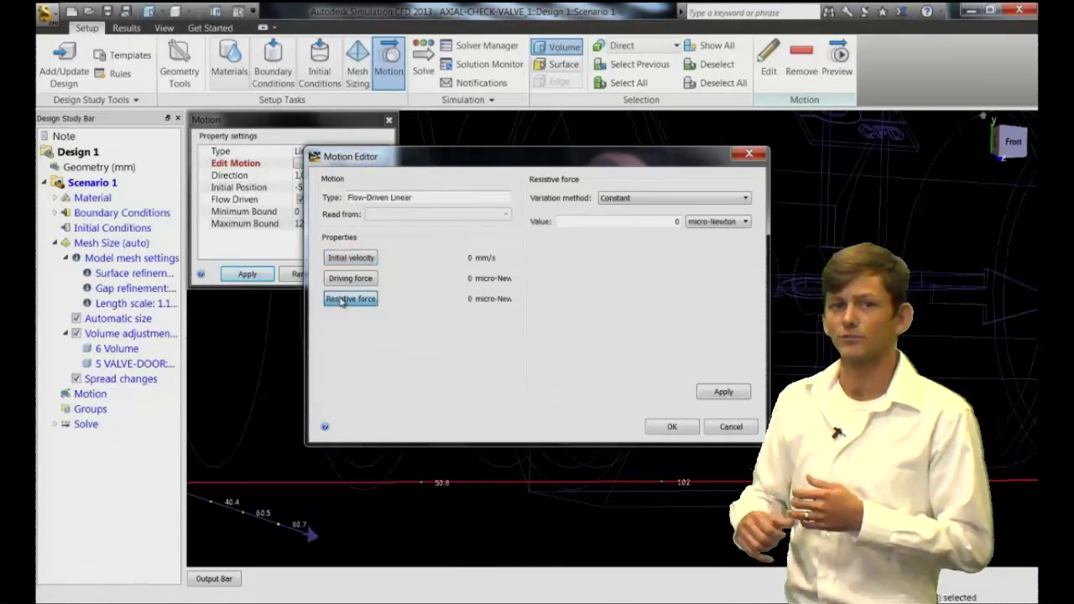
left_click(636, 199)
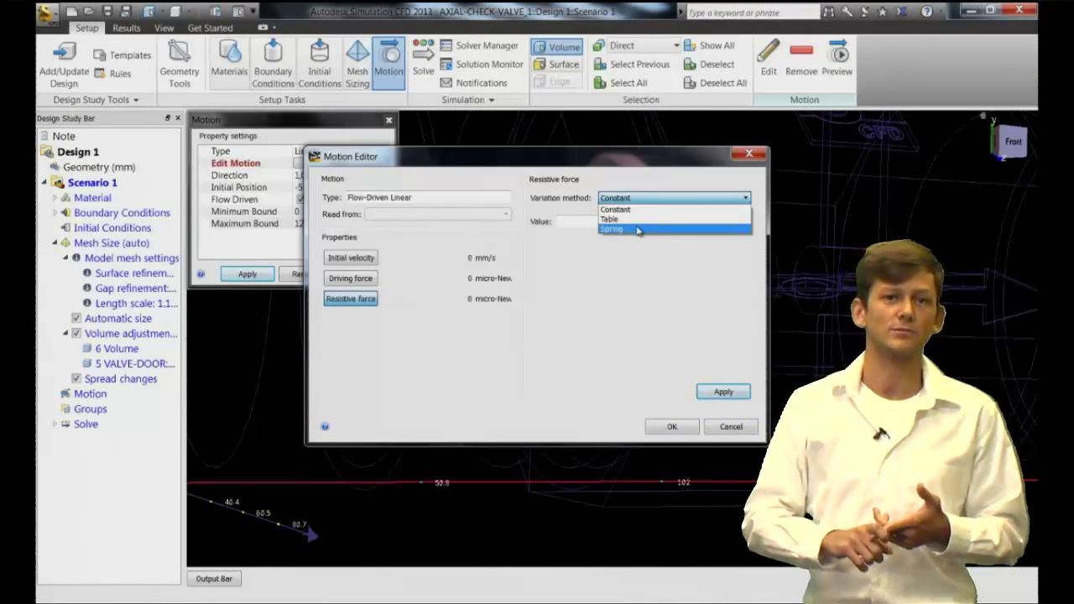
left_click(638, 229)
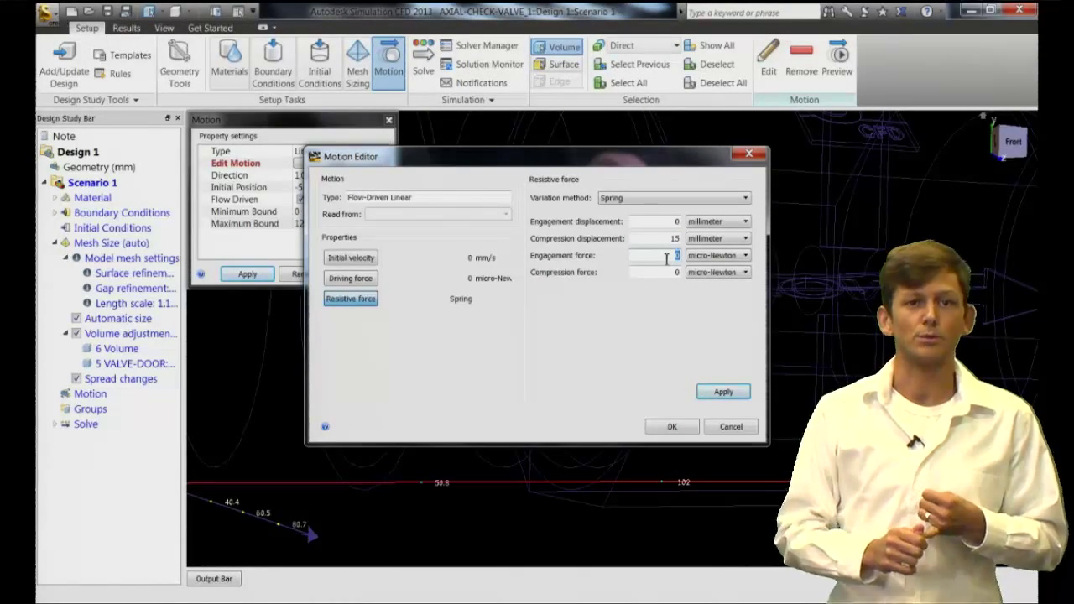
left_click(713, 255)
left_click(701, 267)
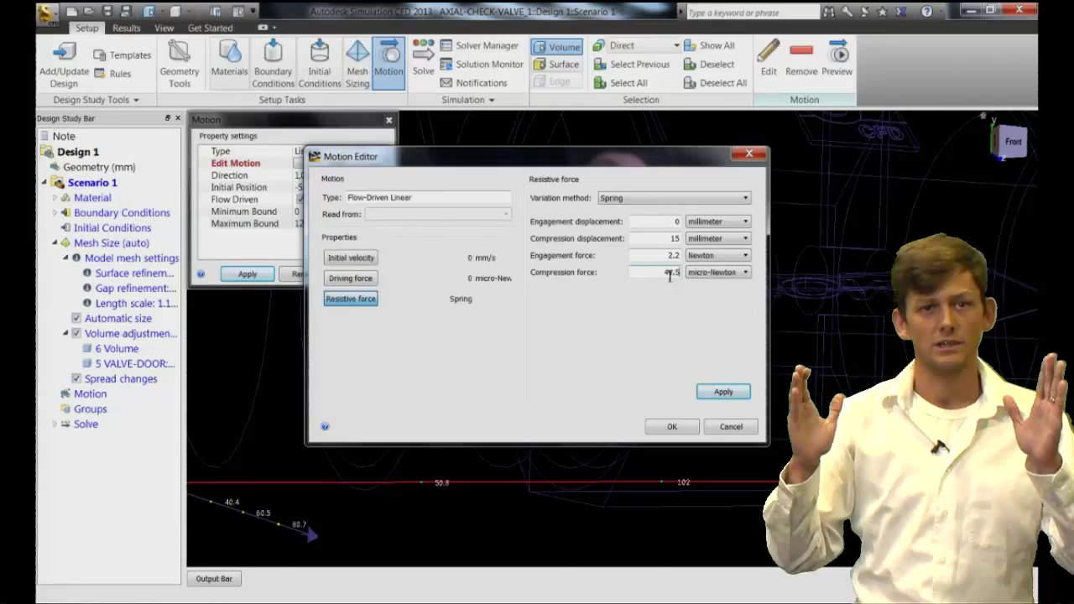
left_click(715, 272)
left_click(701, 284)
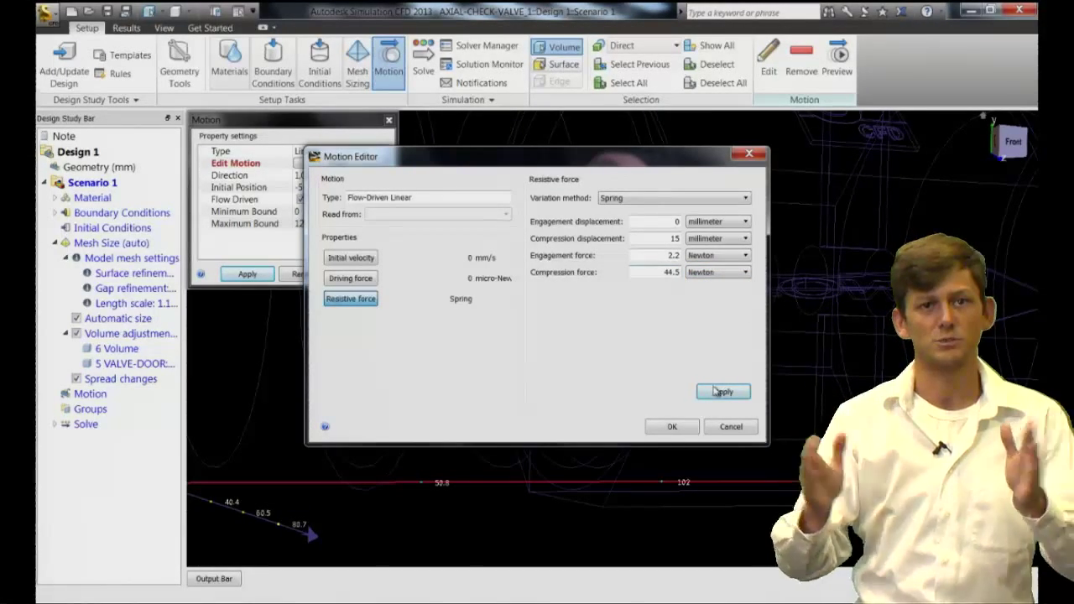
left_click(672, 427)
left_click(246, 274)
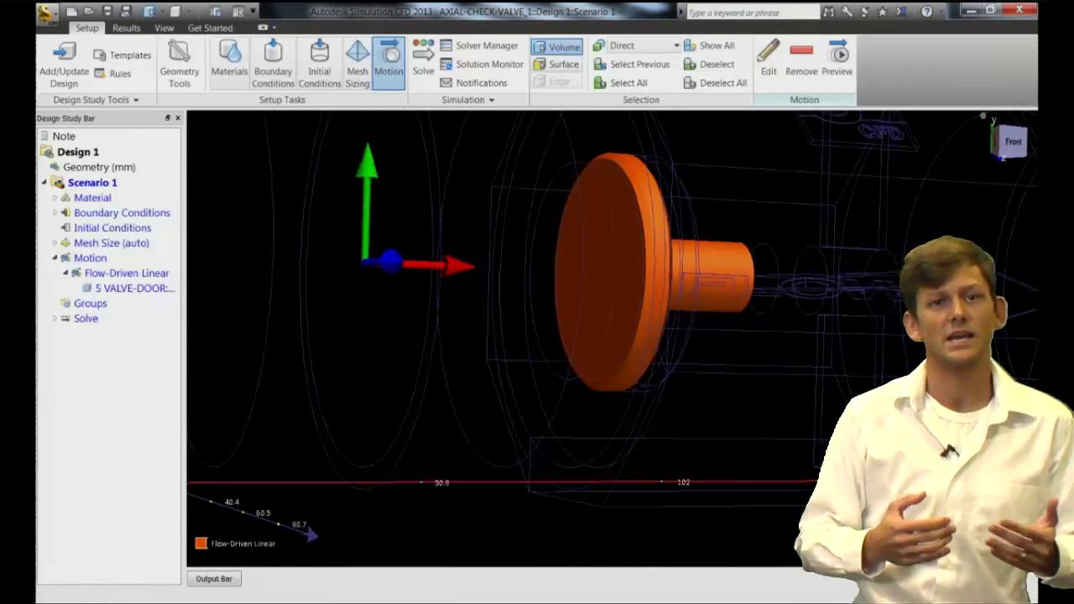
left_click(839, 57)
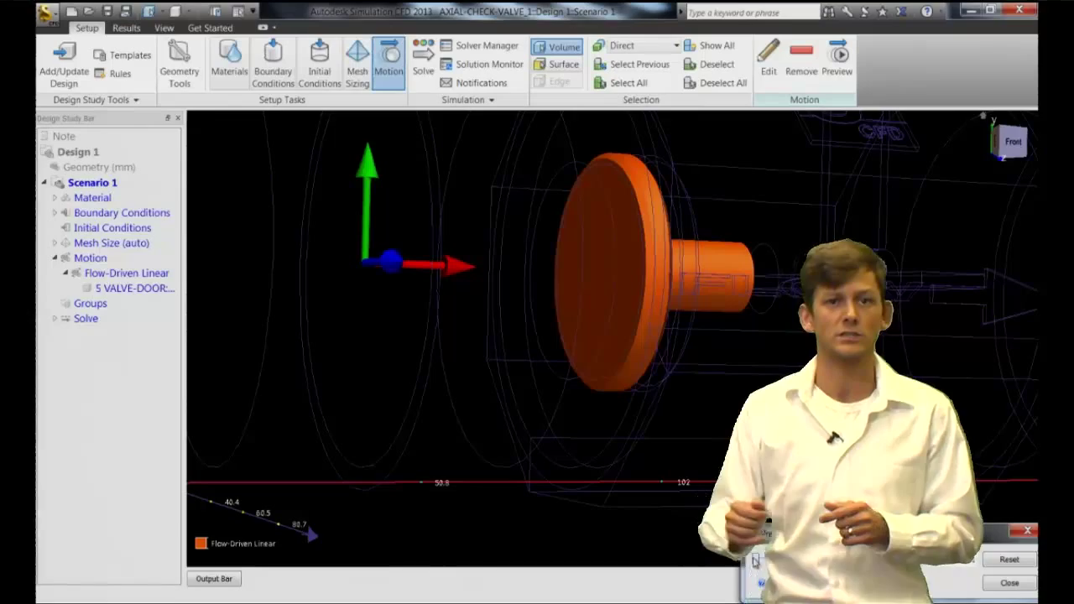
left_click(756, 561)
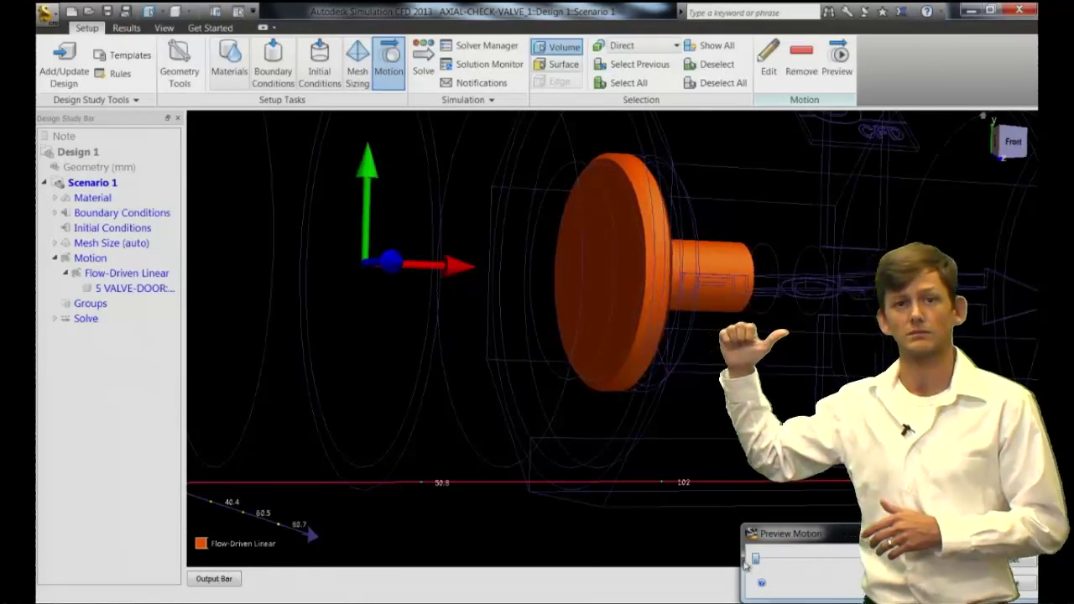
key("Escape")
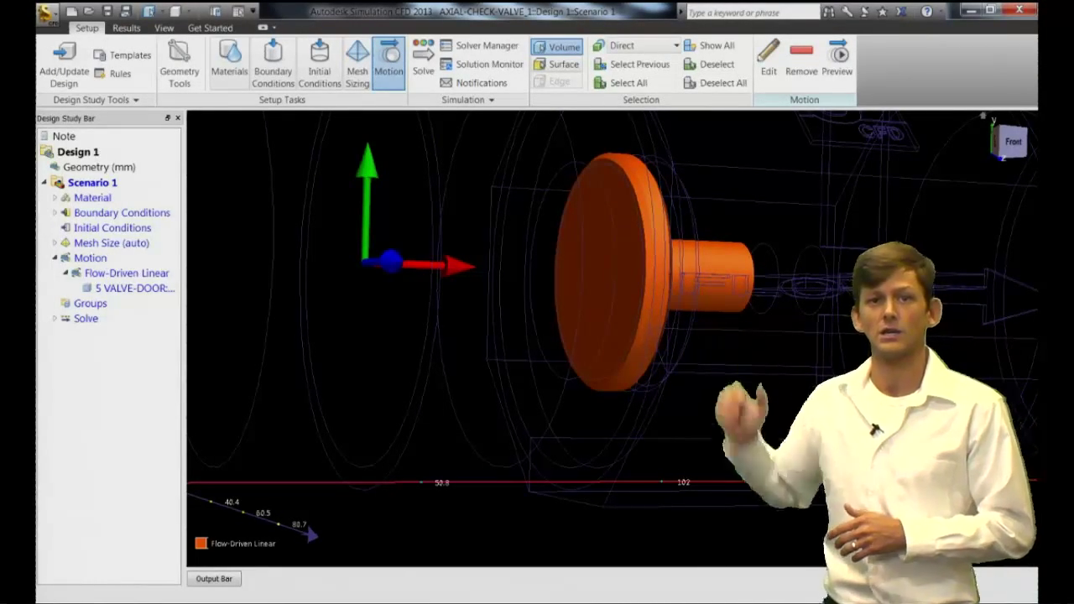
Set the solver's flow compressibility to Compressible
left_click(422, 59)
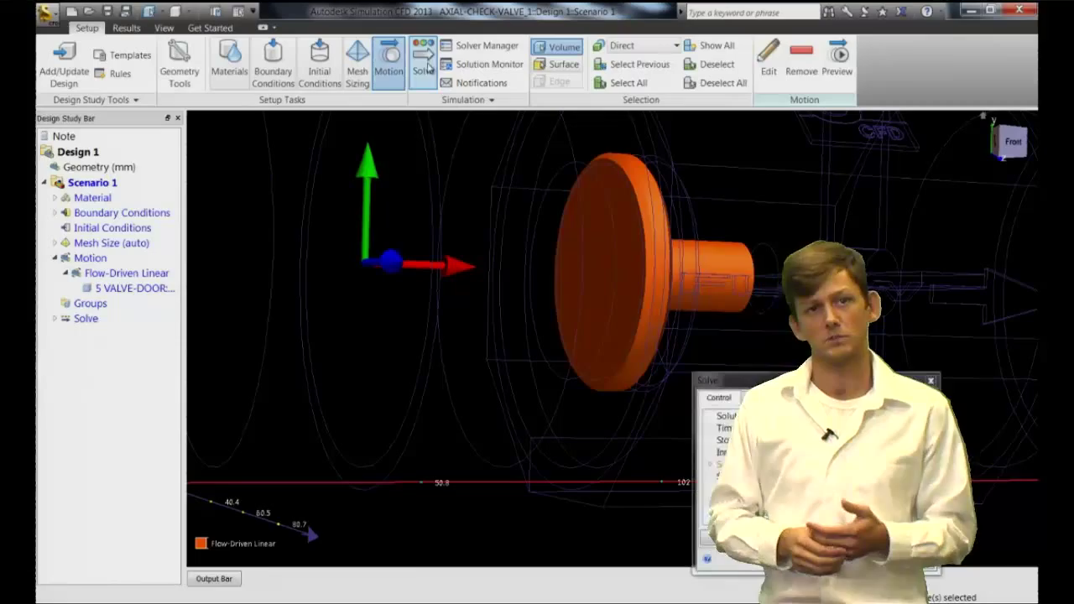
left_click_drag(773, 388, 267, 137)
left_click(255, 148)
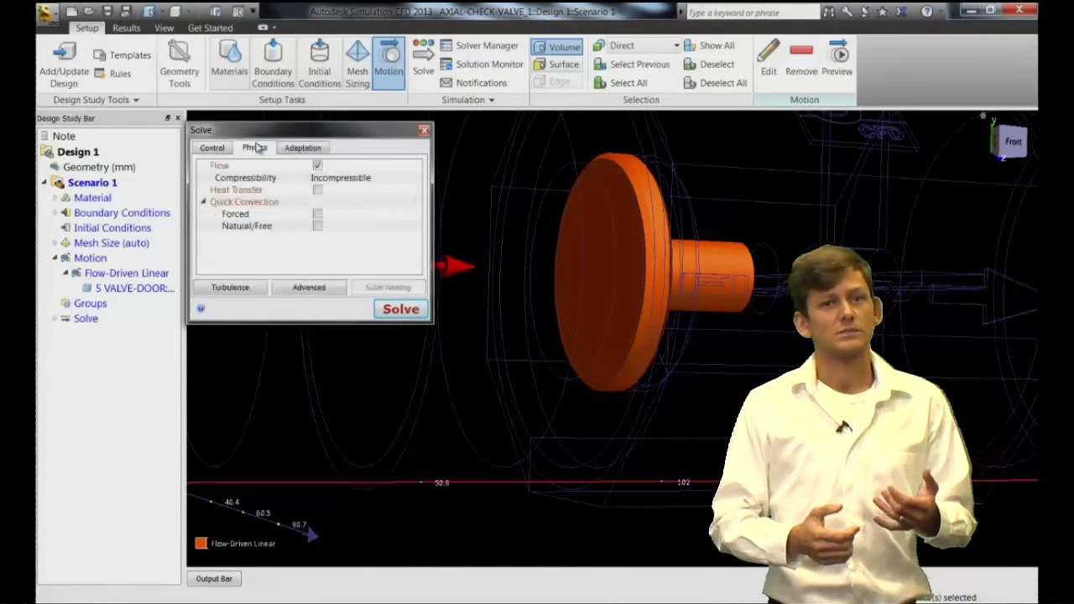
left_click(352, 178)
left_click(357, 214)
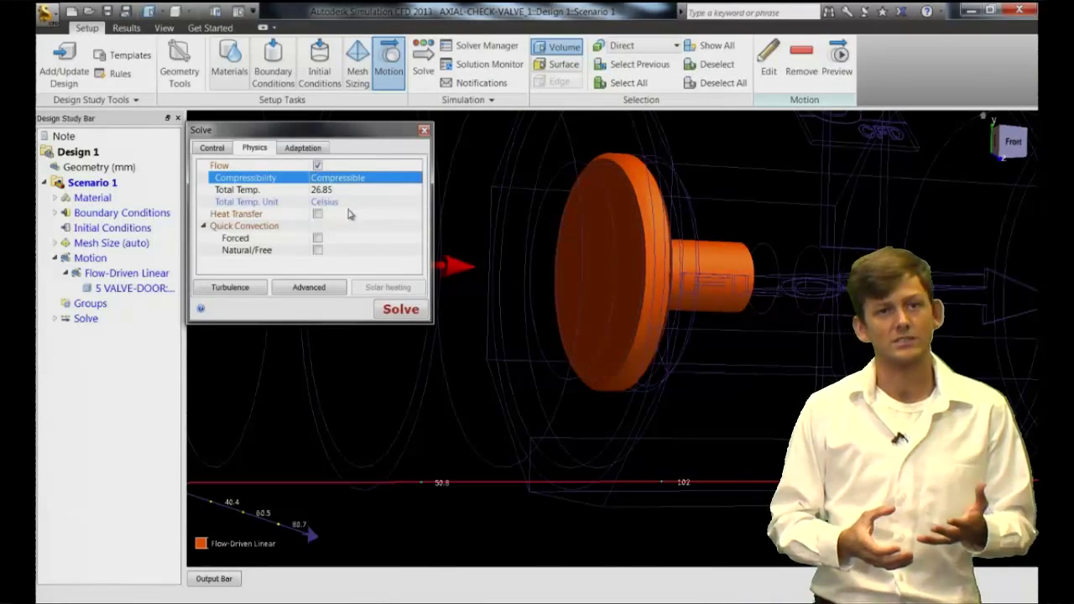
Set time step 0.0001, save results every 10 steps, run 100 time steps, and start solving
left_click(212, 148)
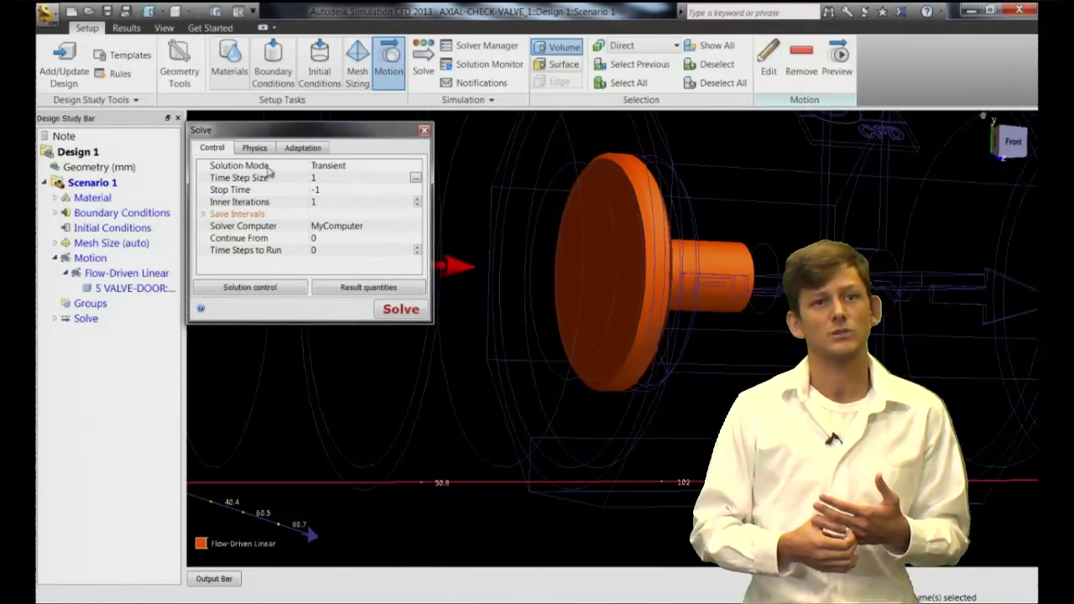
left_click(364, 177)
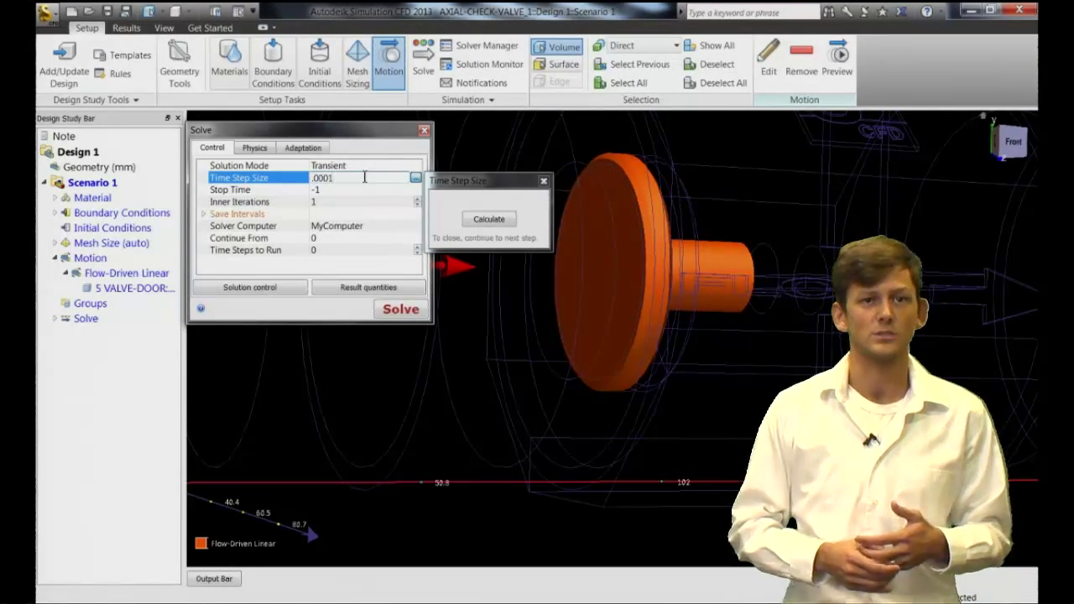
left_click(205, 214)
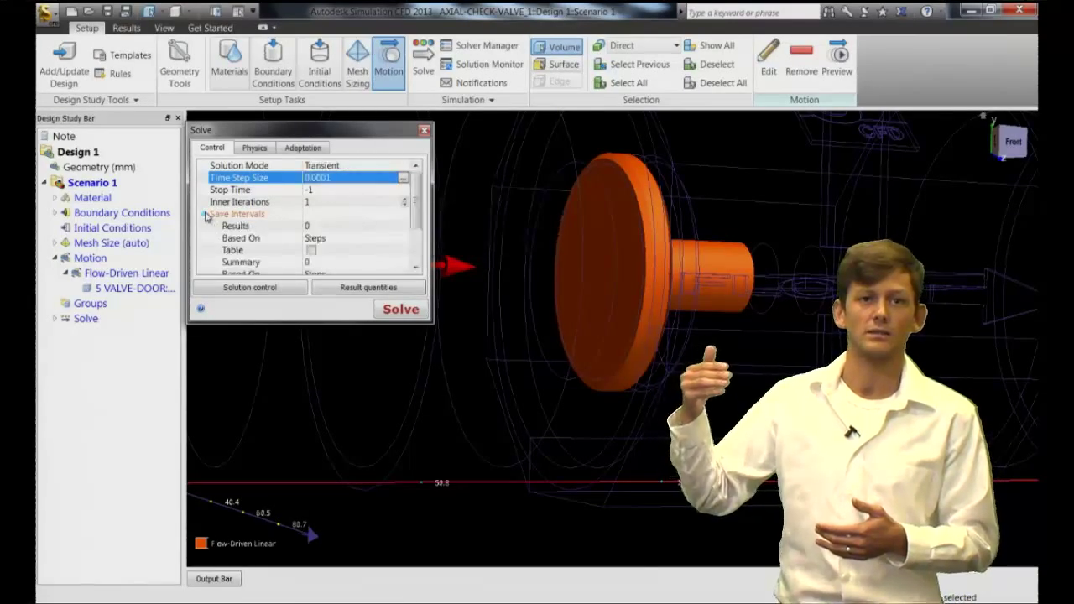
left_click(310, 226)
type("10")
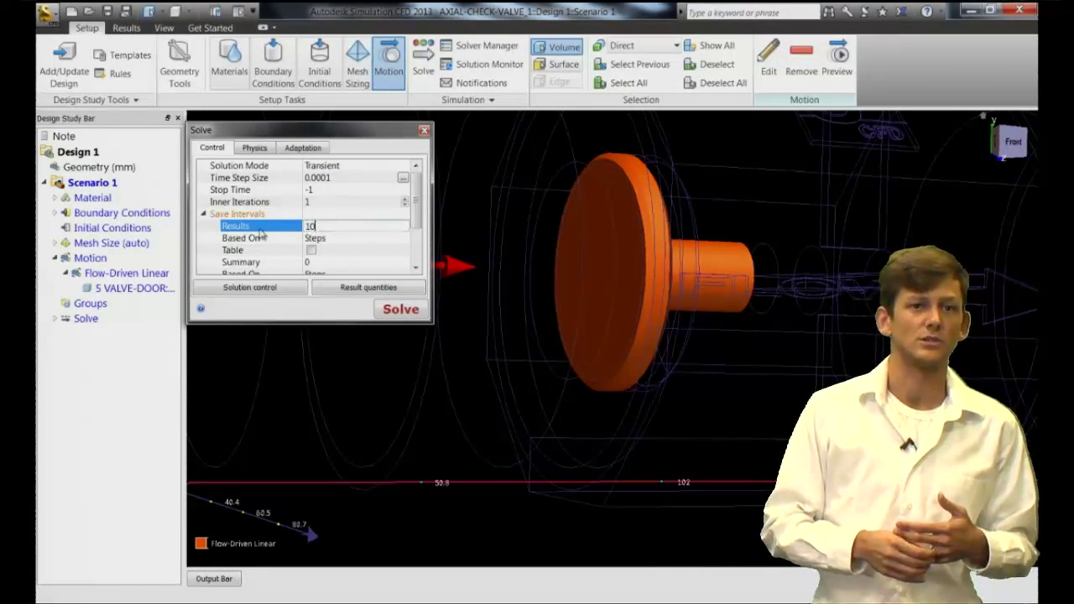
scroll(414, 262, "down", 2)
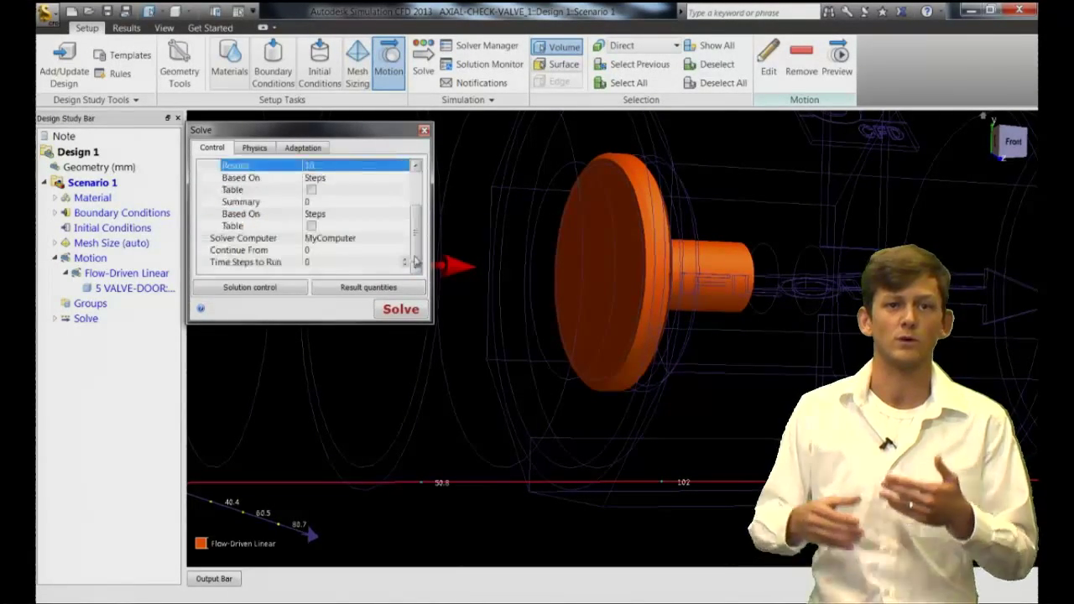
left_click(321, 263)
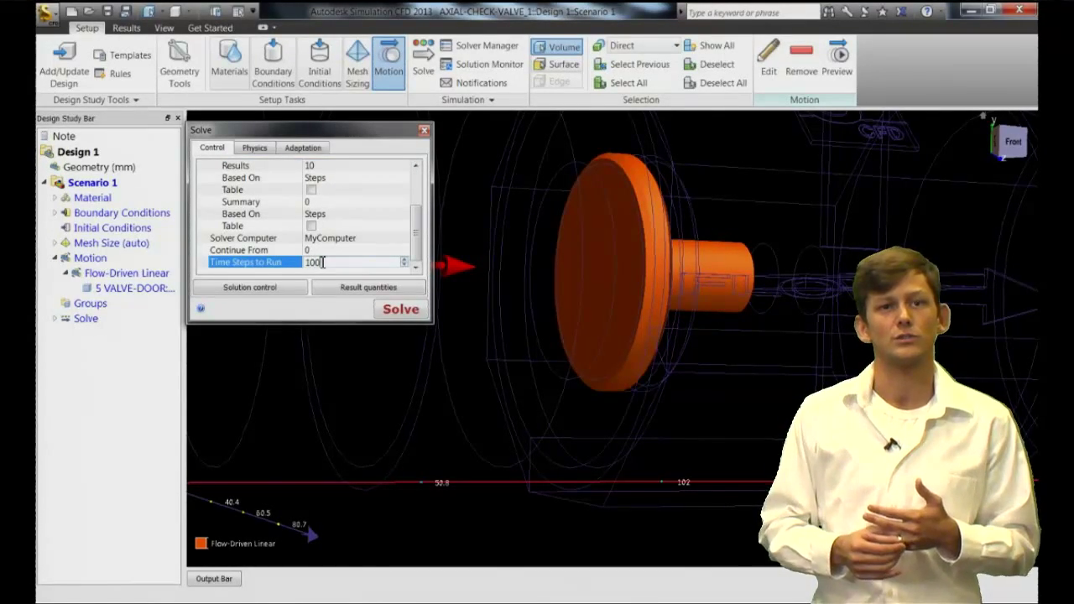
left_click(397, 311)
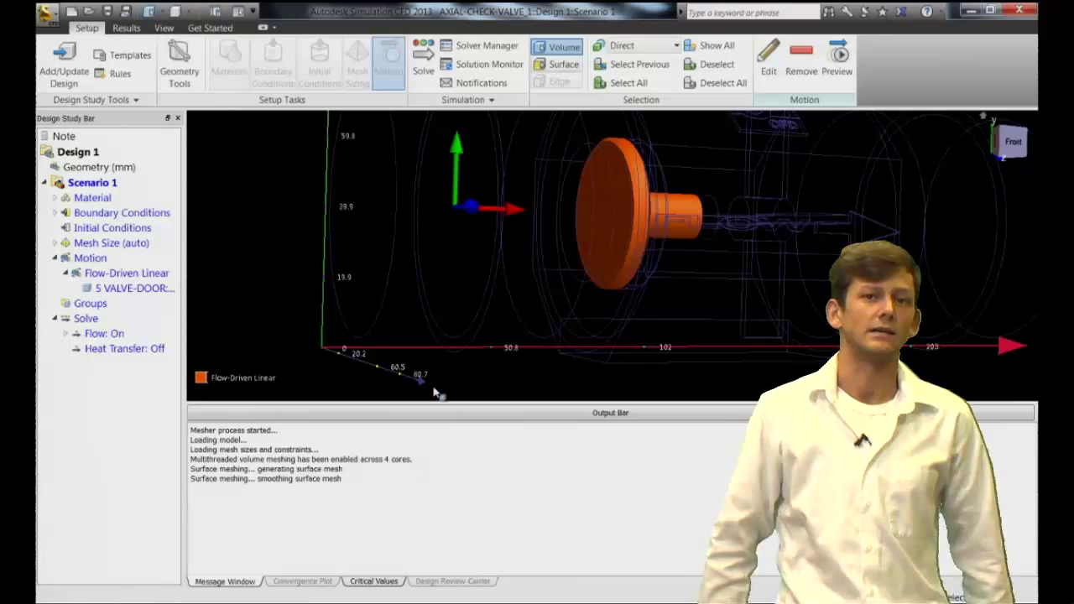
Collapse the output bar to enlarge the model view while the solver runs
left_click(460, 413)
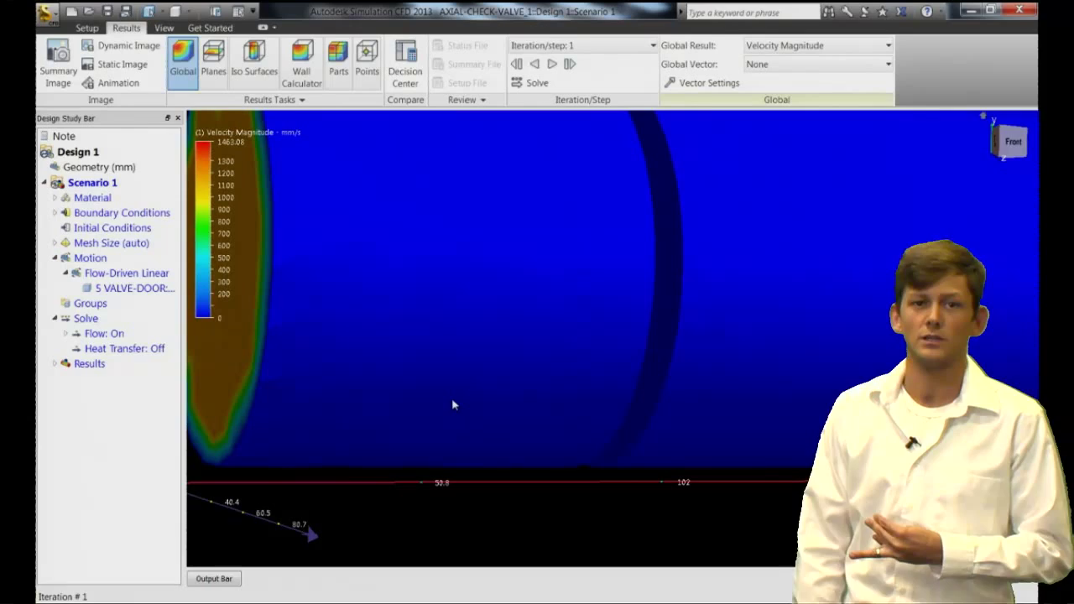
Add a velocity-magnitude cut plane lengthwise through the valve and orbit slightly to view it
left_click(213, 59)
left_click(657, 55)
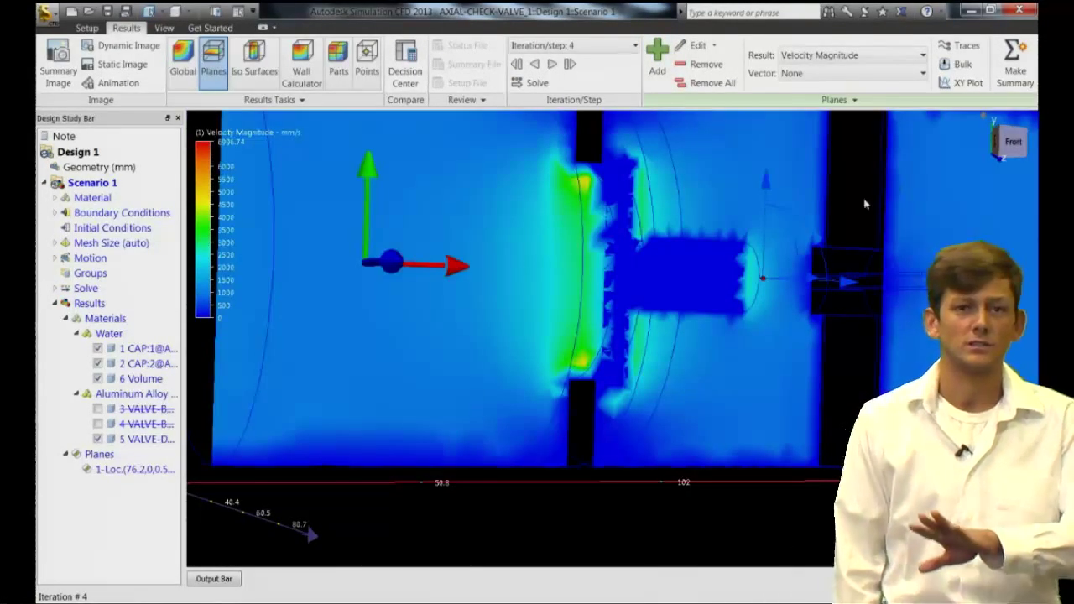
middle_click_drag(712, 302, 713, 302, "shift")
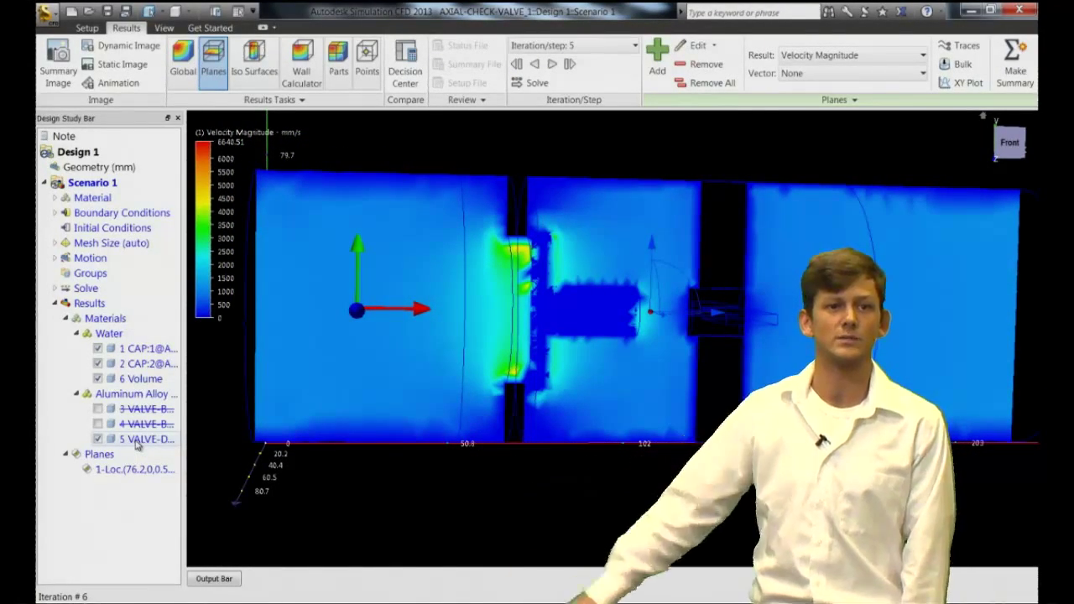
Show the 5 VALVE-DOOR part in the velocity plot and colour it grey
right_click(141, 442)
left_click(178, 275)
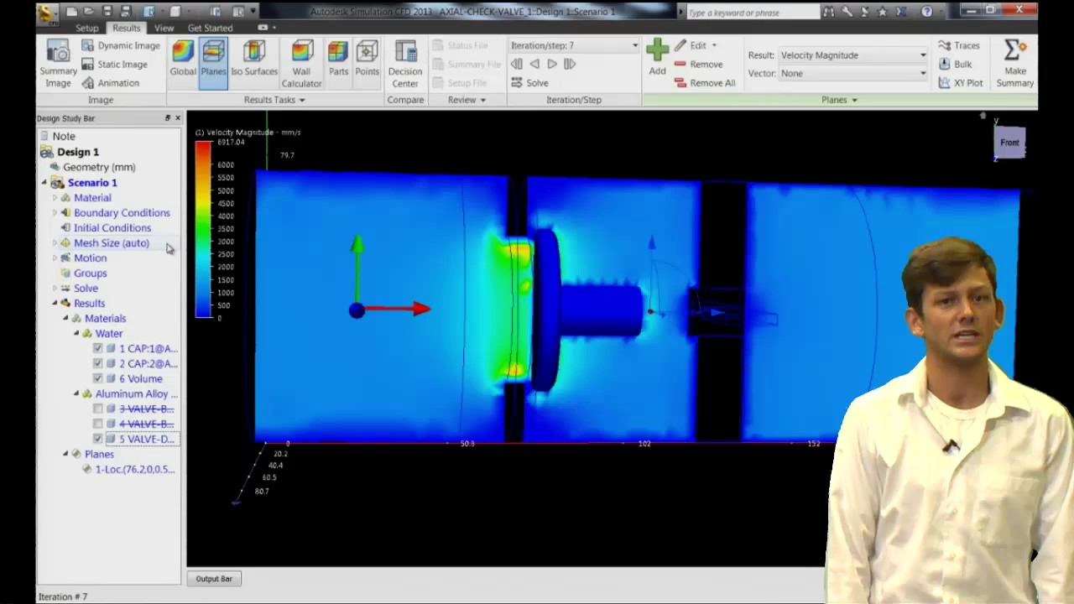
right_click(164, 439)
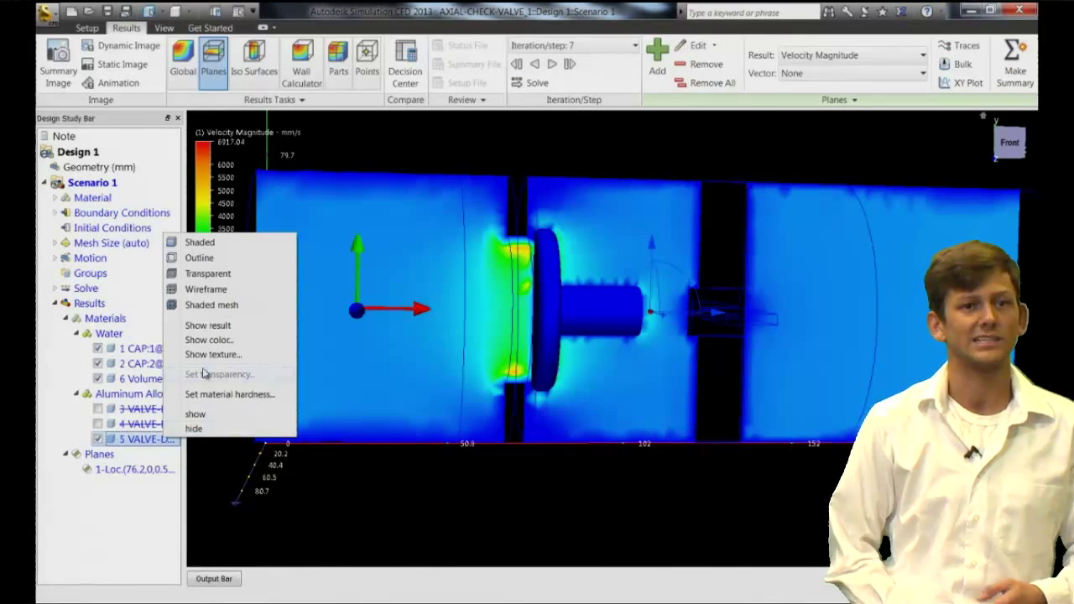
left_click(208, 341)
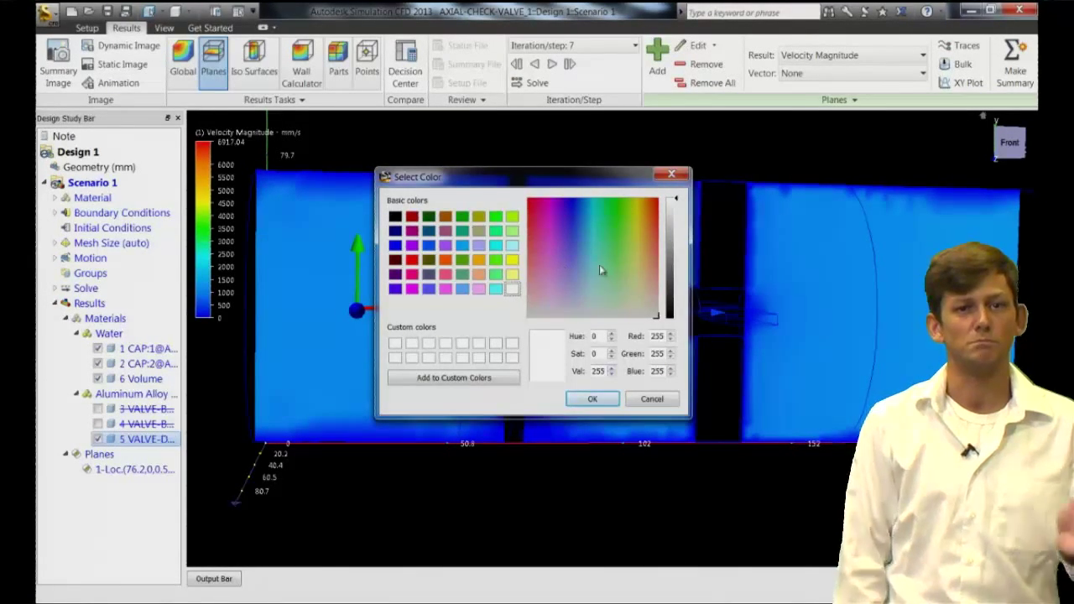
left_click(673, 270)
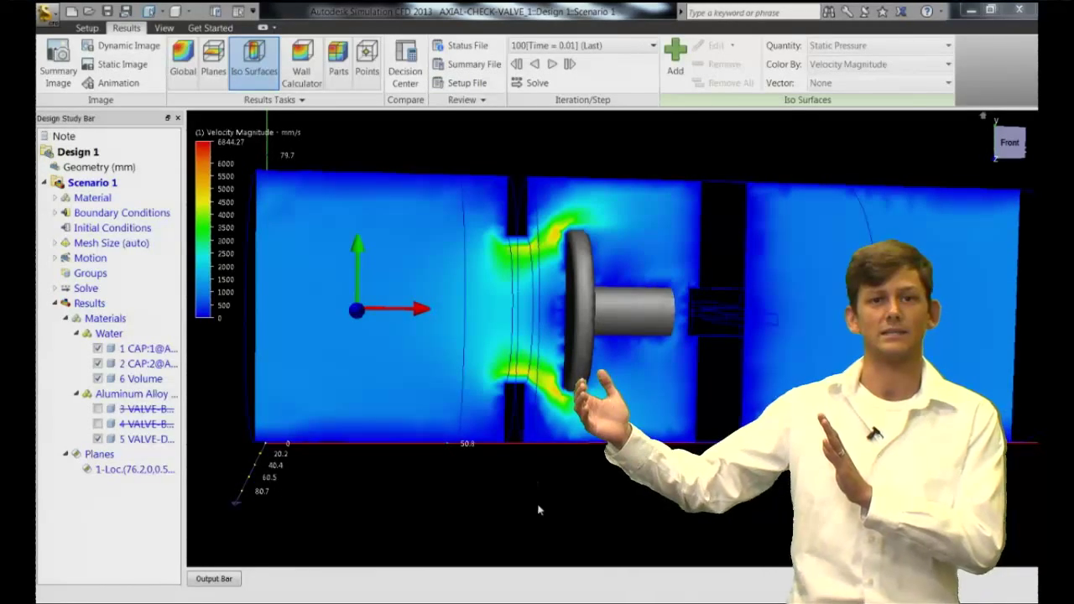
Open the valve door Motion Results table, enlarge and scroll it to review the rows, then close it
left_click(466, 99)
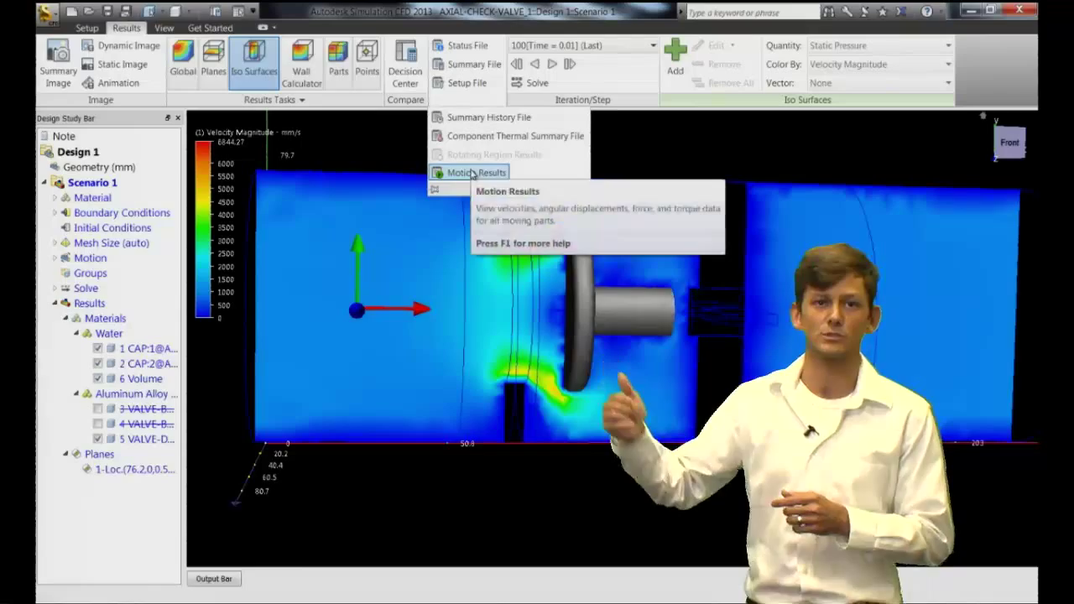
left_click(475, 172)
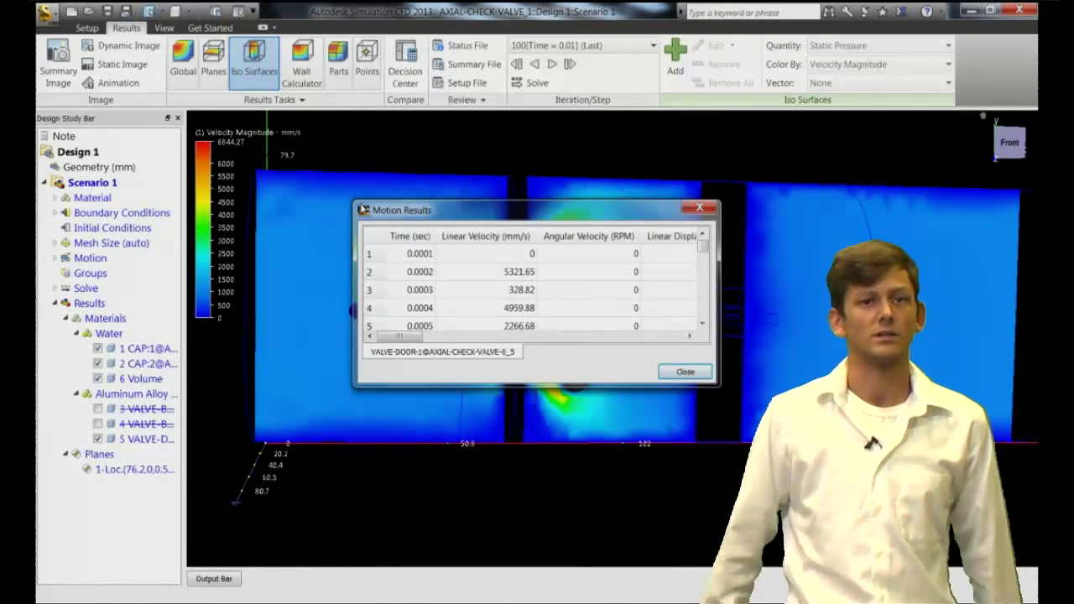
left_click_drag(353, 199, 35, 4)
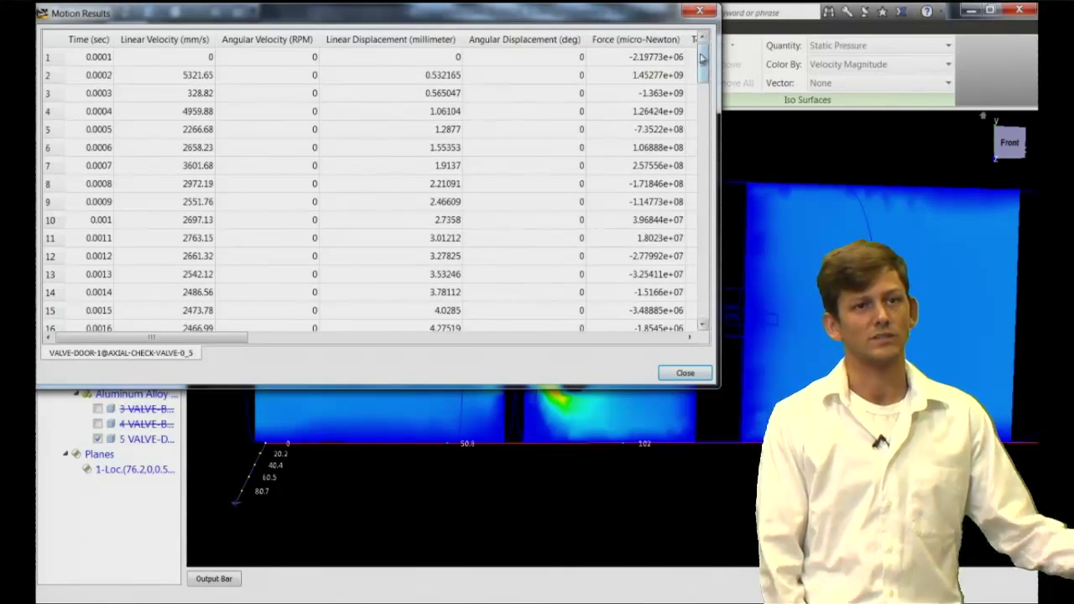
left_click_drag(703, 58, 702, 105)
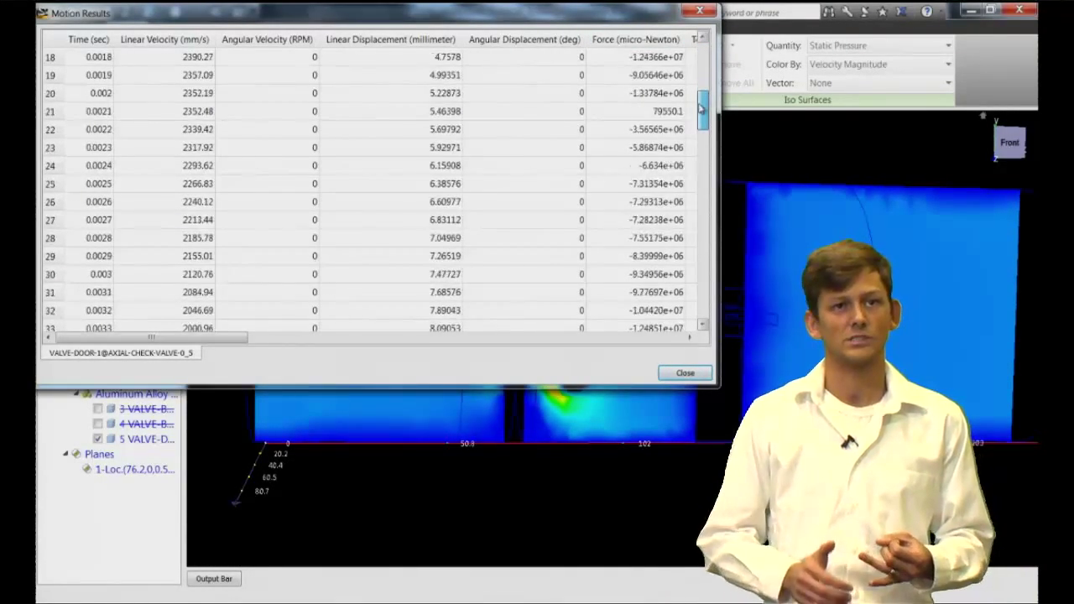
left_click(702, 13)
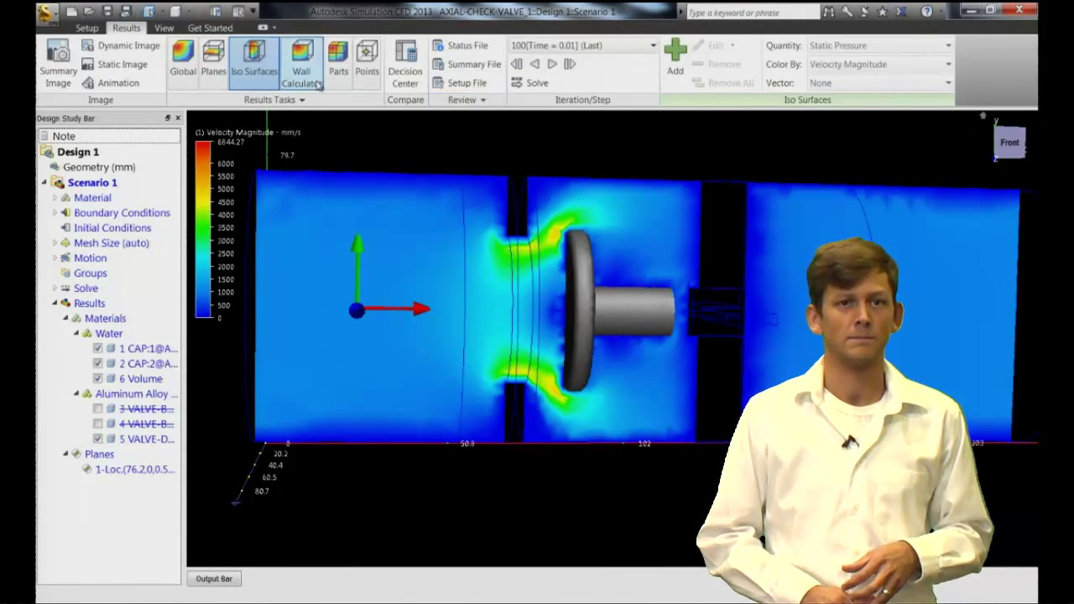
Display velocity vectors on the cut plane
left_click(213, 60)
right_click(286, 213)
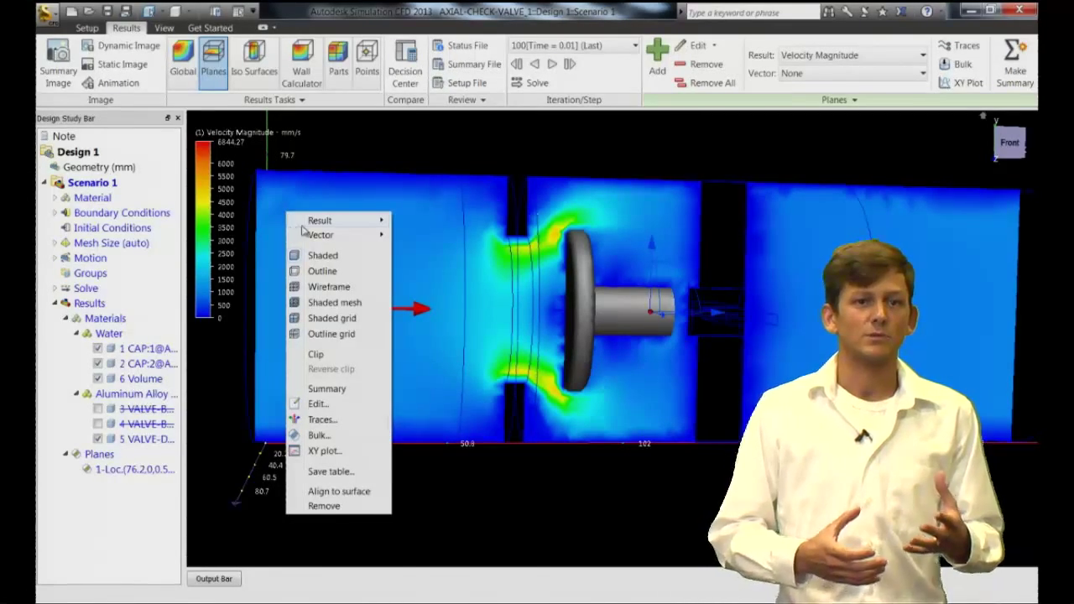
mouse_move(334, 223)
mouse_move(367, 237)
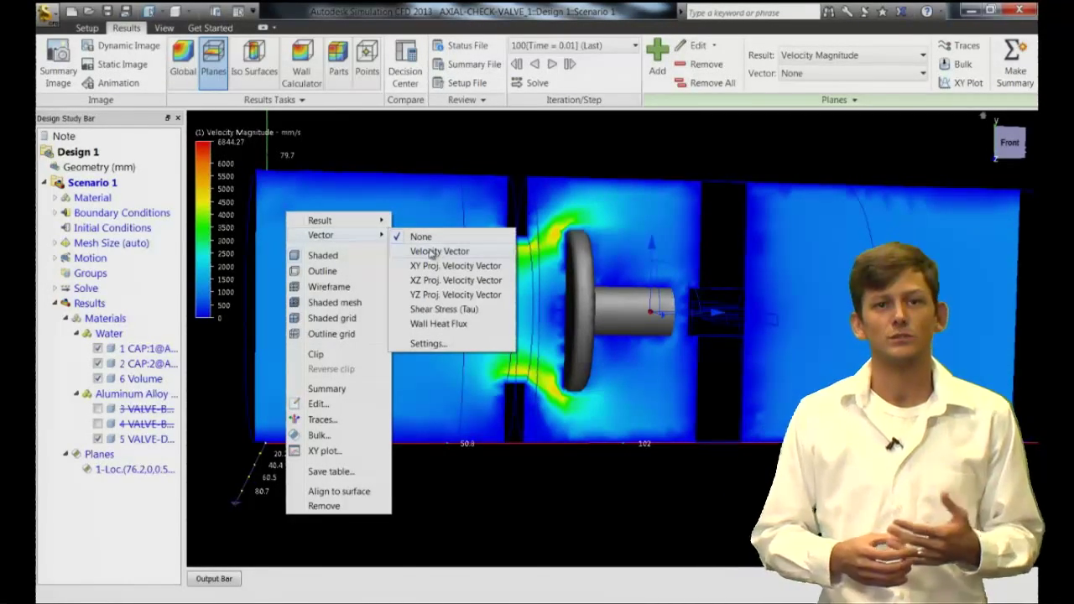
left_click(428, 252)
Set the vector display to Outline appearance, a denser 1.38 grid spacing and a longer max length
right_click(429, 254)
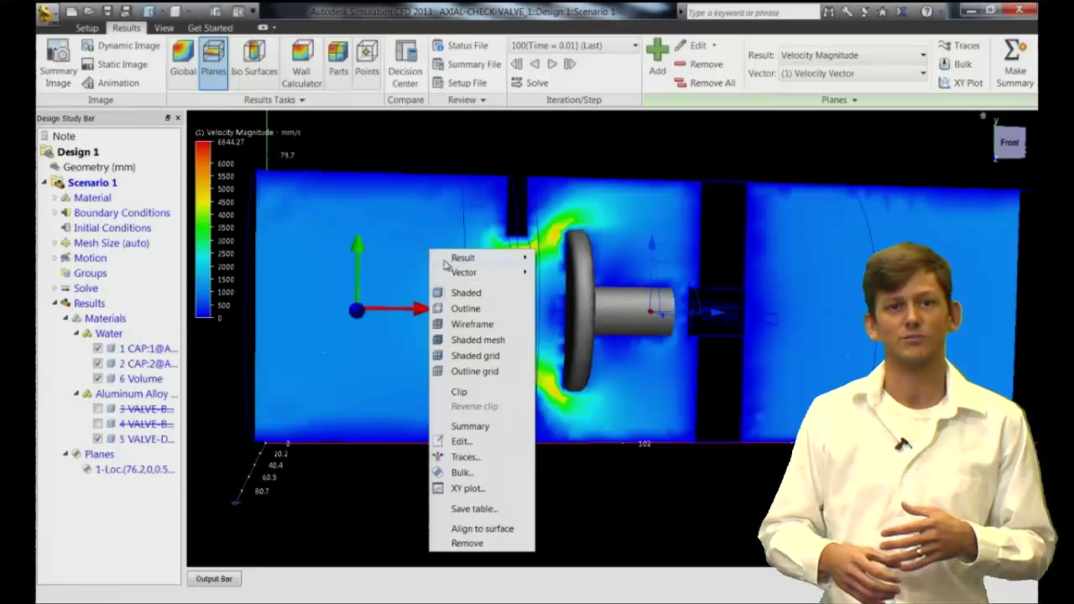
mouse_move(486, 273)
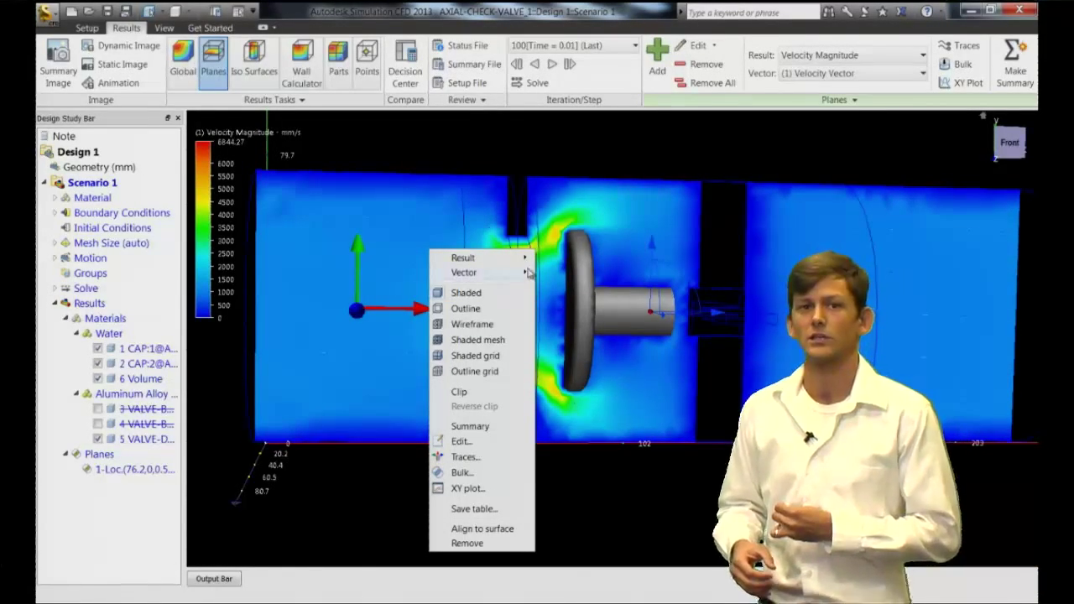
mouse_move(529, 273)
left_click(569, 378)
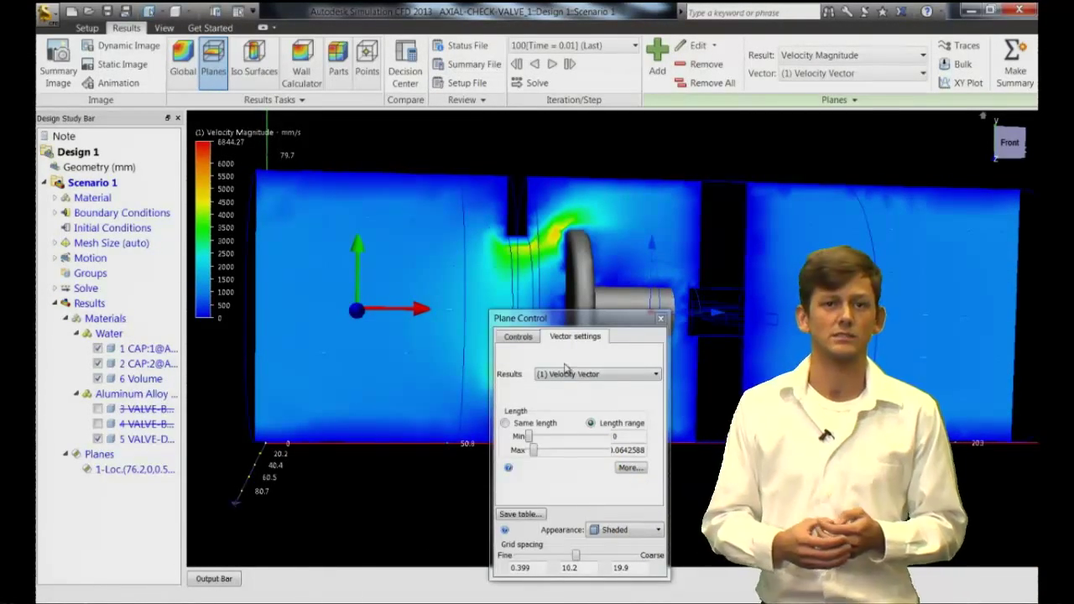
left_click_drag(537, 318, 260, 202)
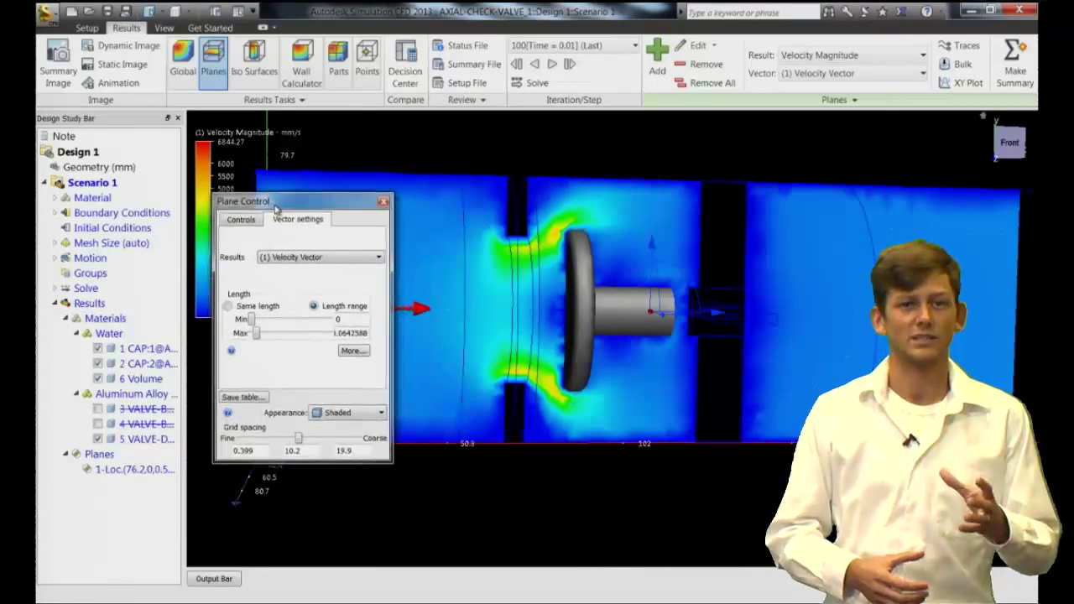
left_click(335, 412)
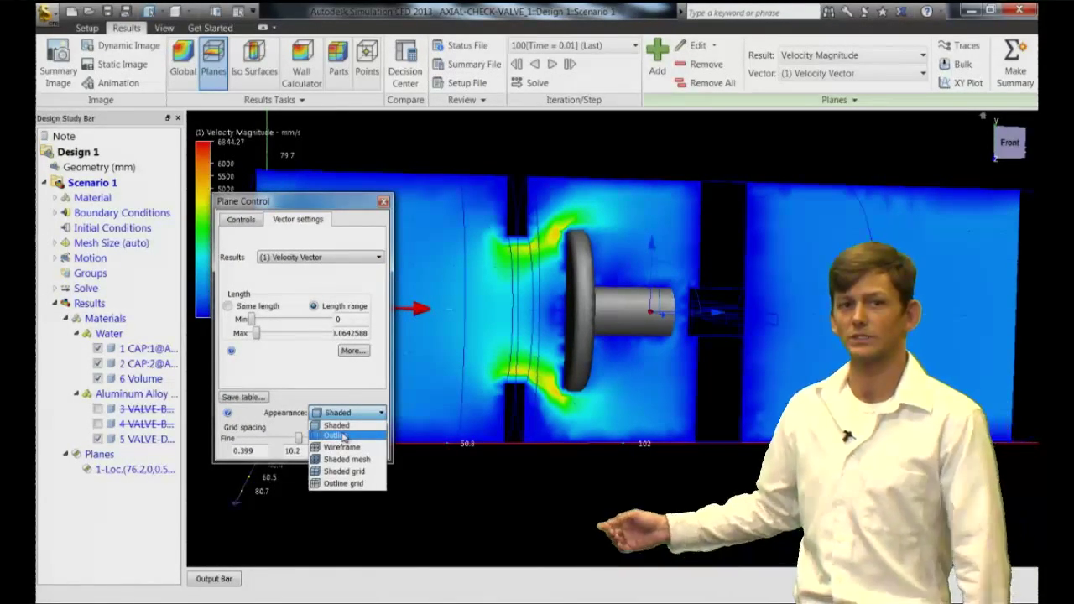
left_click(343, 435)
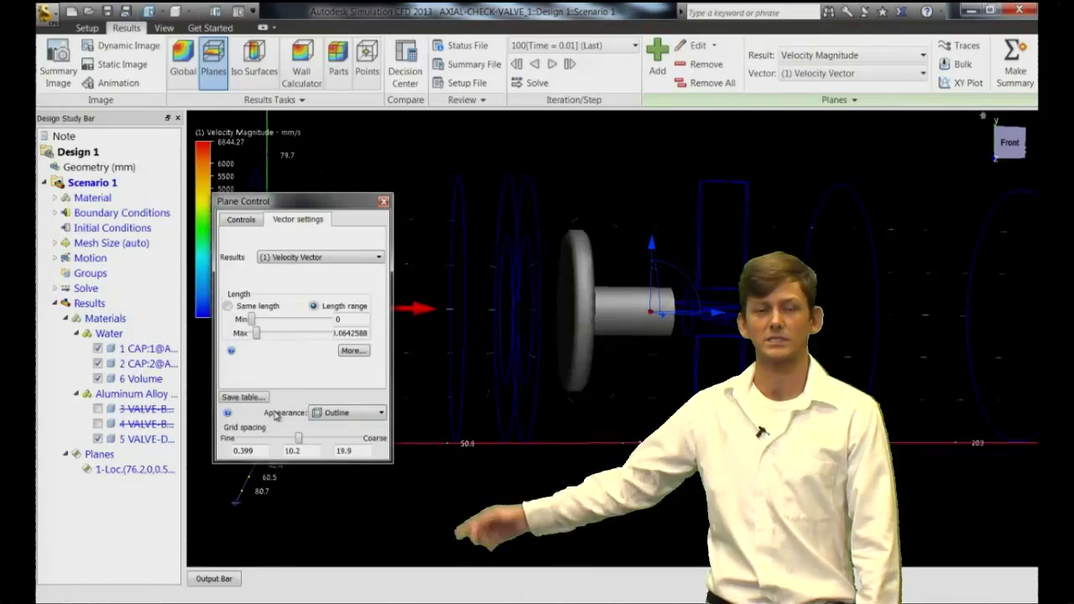
left_click_drag(298, 437, 246, 438)
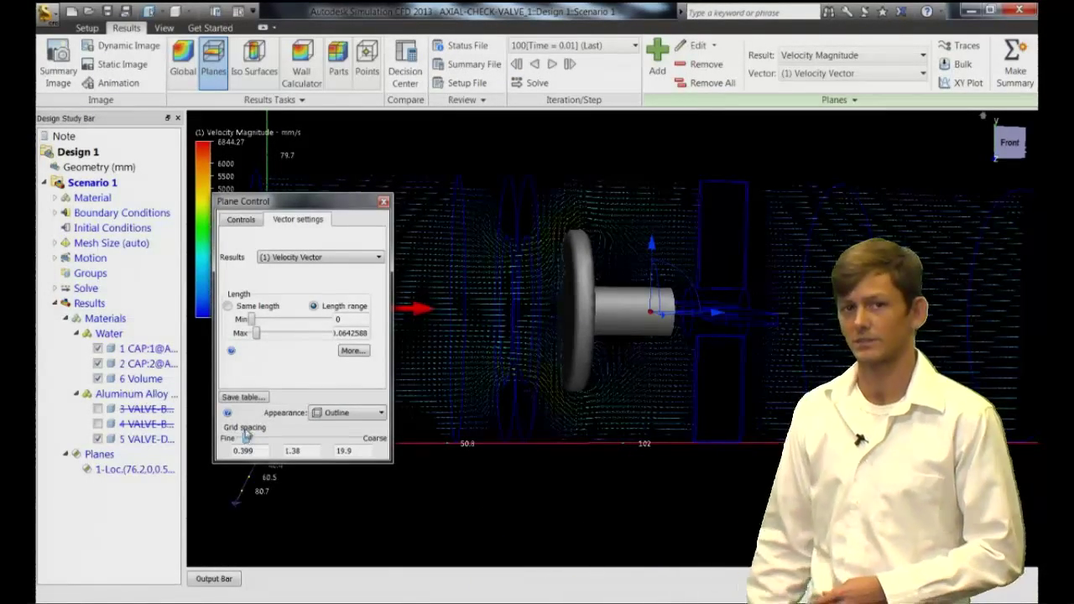
left_click_drag(256, 333, 271, 335)
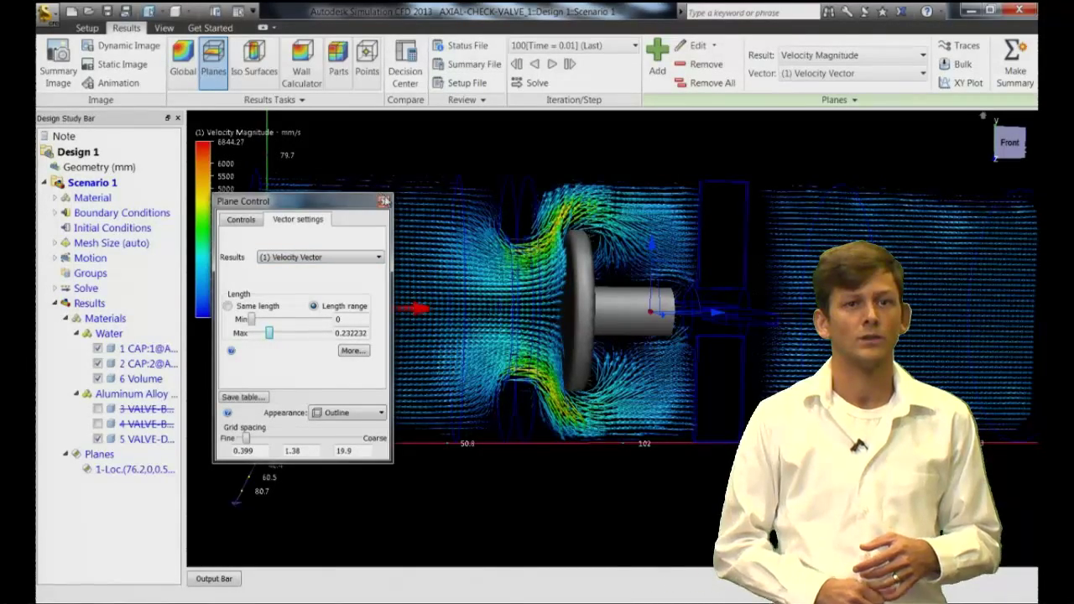
left_click(383, 201)
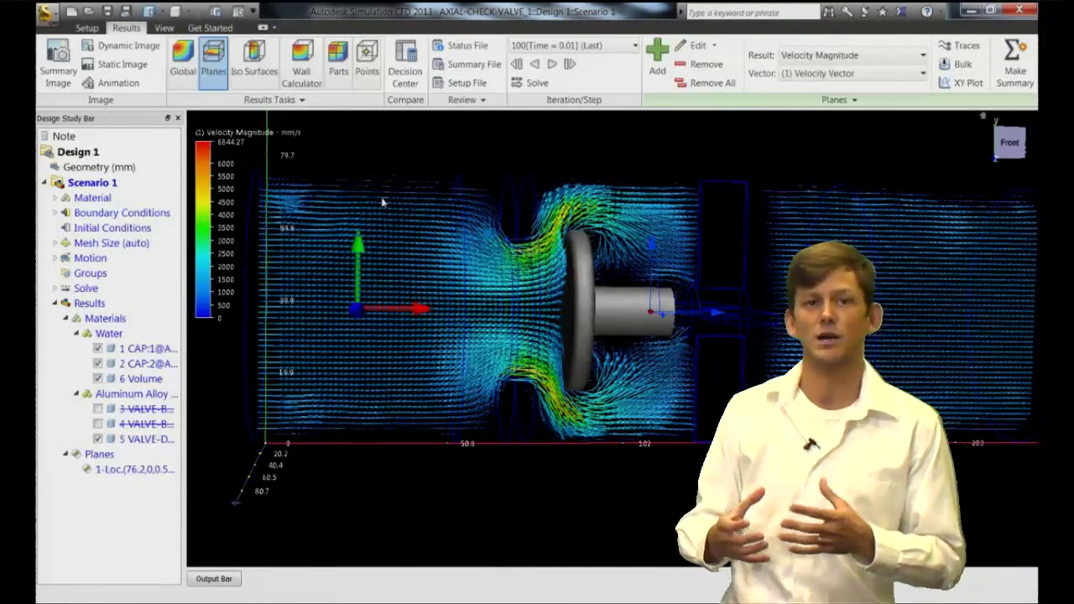
Show 4 VALVE-B as a shaded grey solid and orbit to an oblique view of the cut plane
left_click(98, 427)
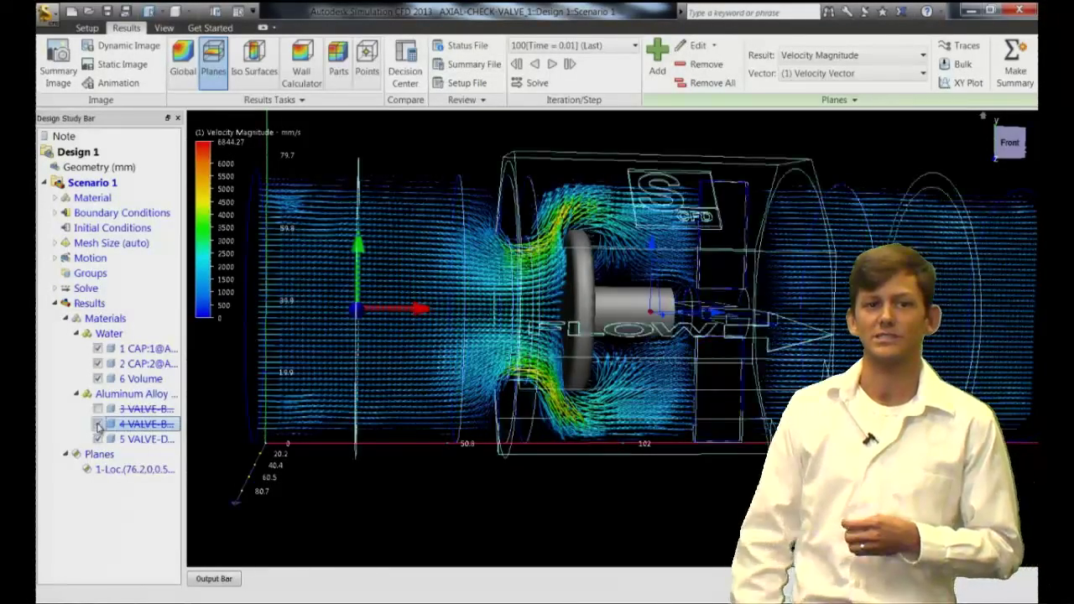
right_click(101, 425)
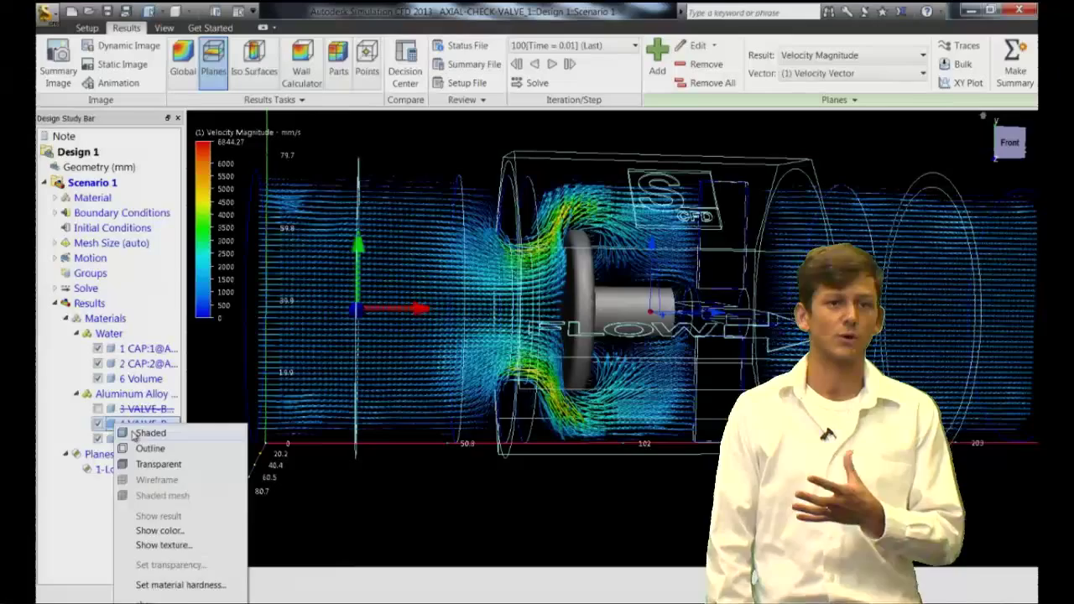
left_click(132, 434)
right_click(135, 430)
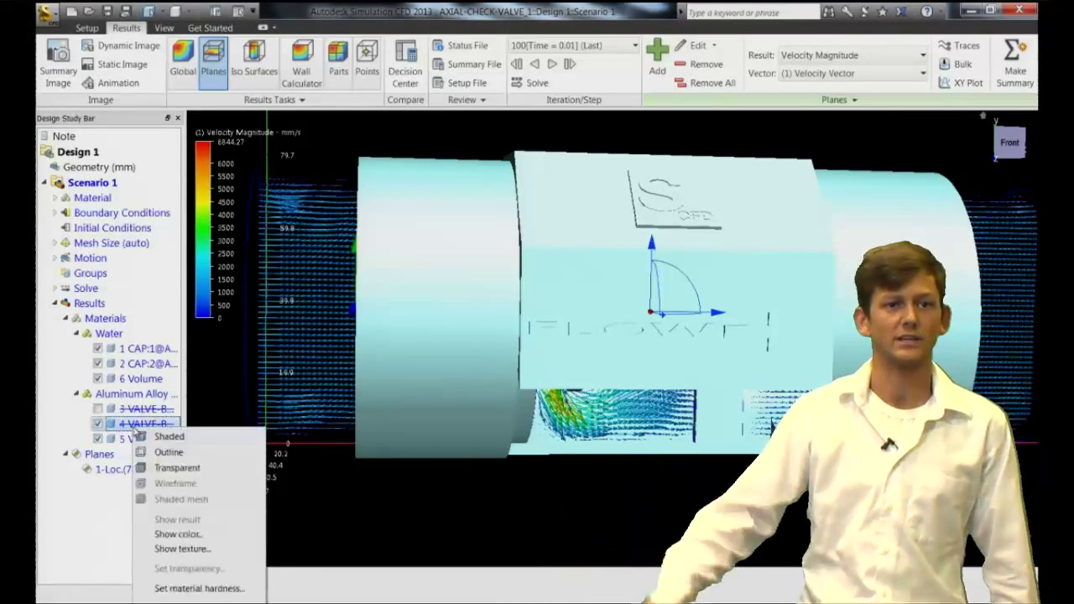
left_click(178, 533)
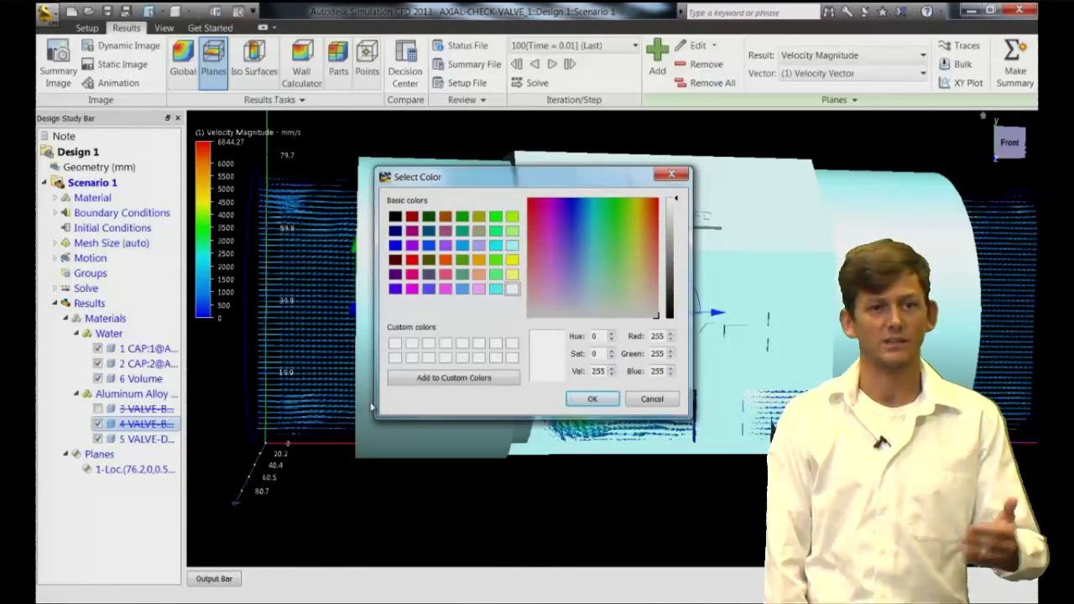
left_click(595, 399)
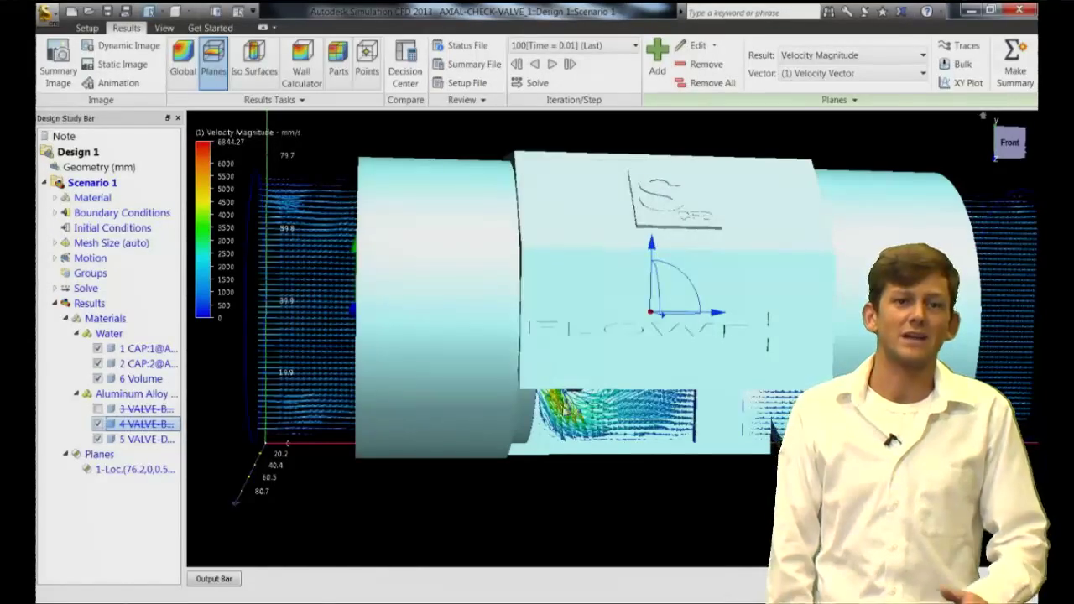
middle_click_drag(358, 452, 577, 272)
Zoom in and pan to frame the poppet and its surrounding velocity vectors
scroll(577, 273, "up", 5)
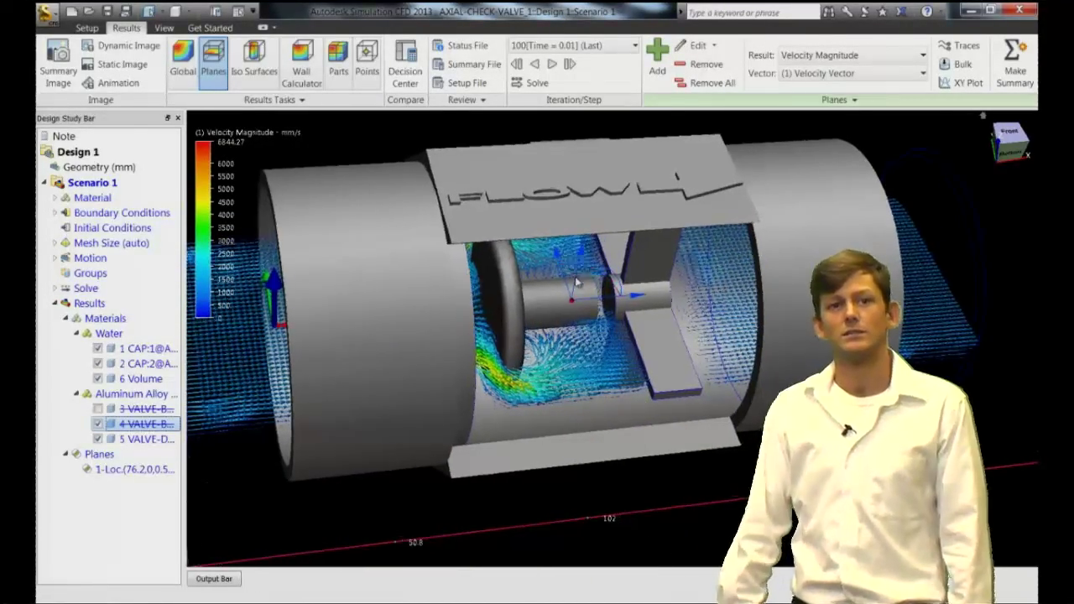
middle_click_drag(560, 250, 476, 358)
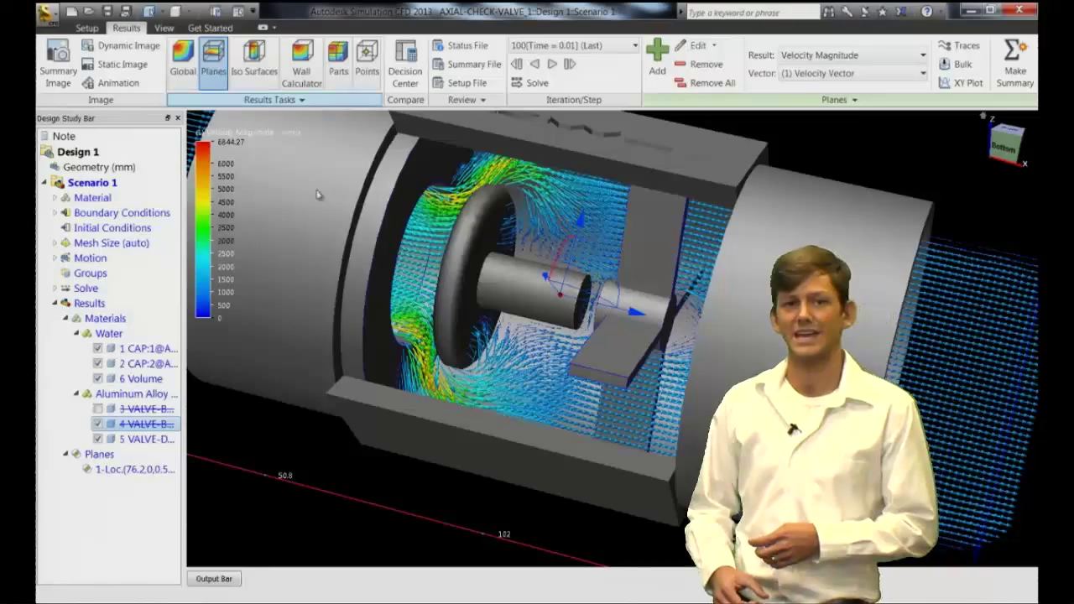
Animate the flow through the ten saved time steps and advance it one frame
right_click(235, 425)
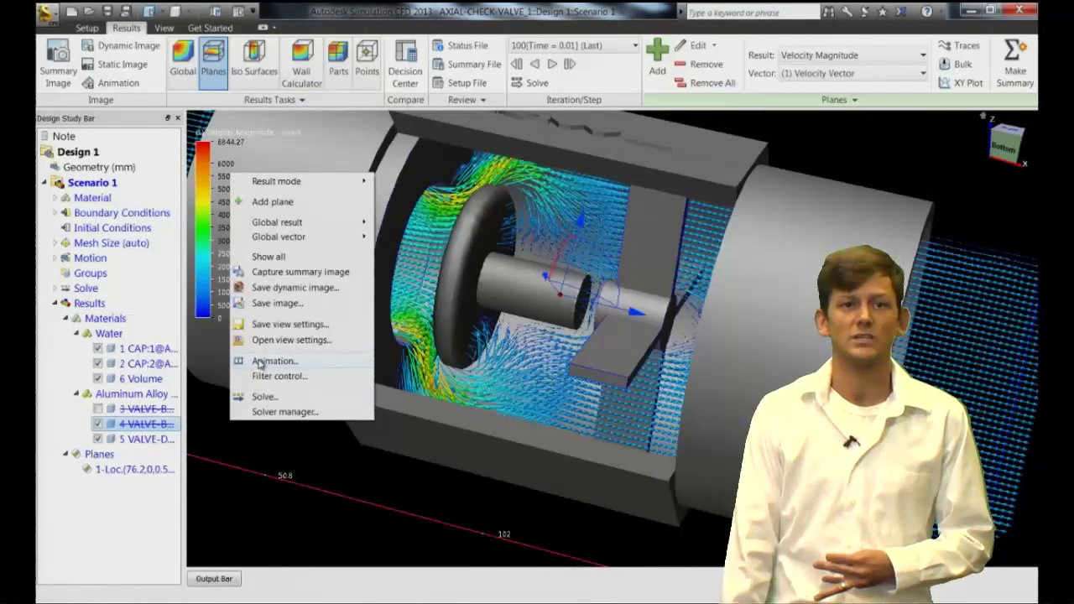
left_click(259, 361)
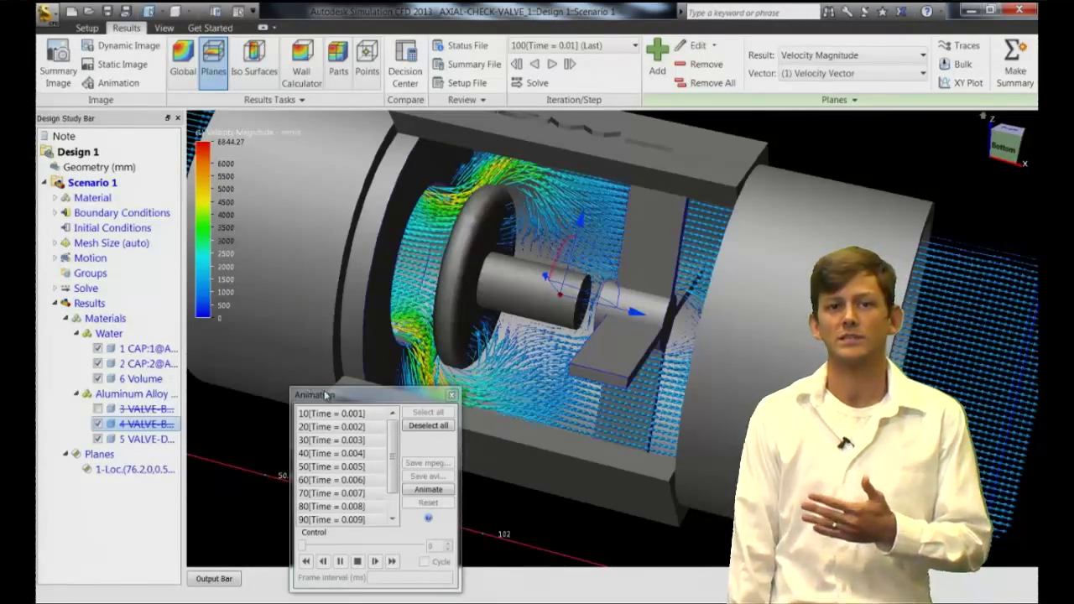
left_click(428, 490)
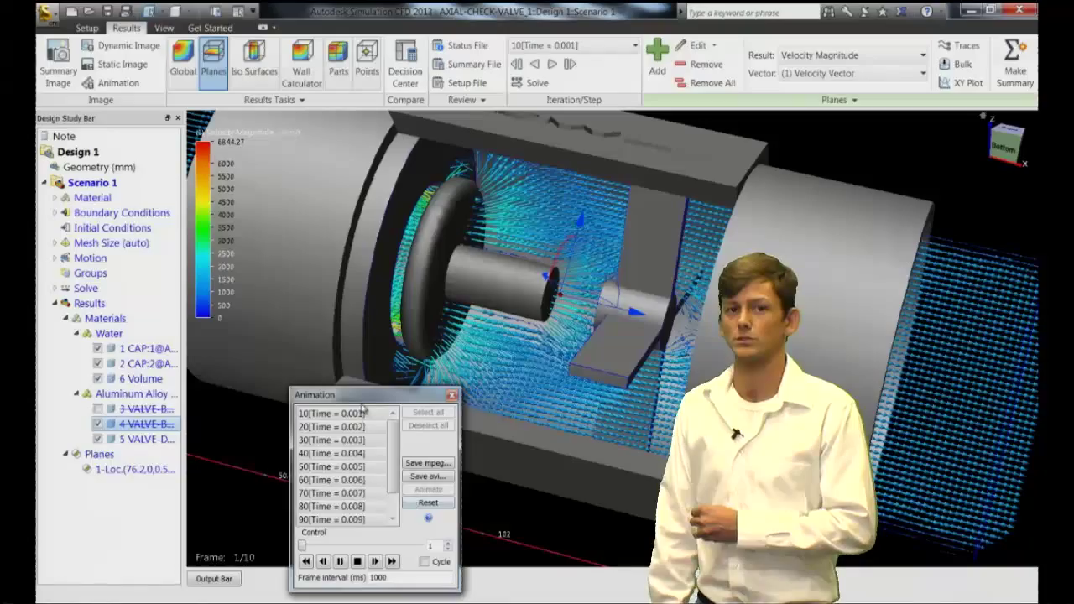
left_click_drag(357, 400, 125, 313)
left_click(161, 475)
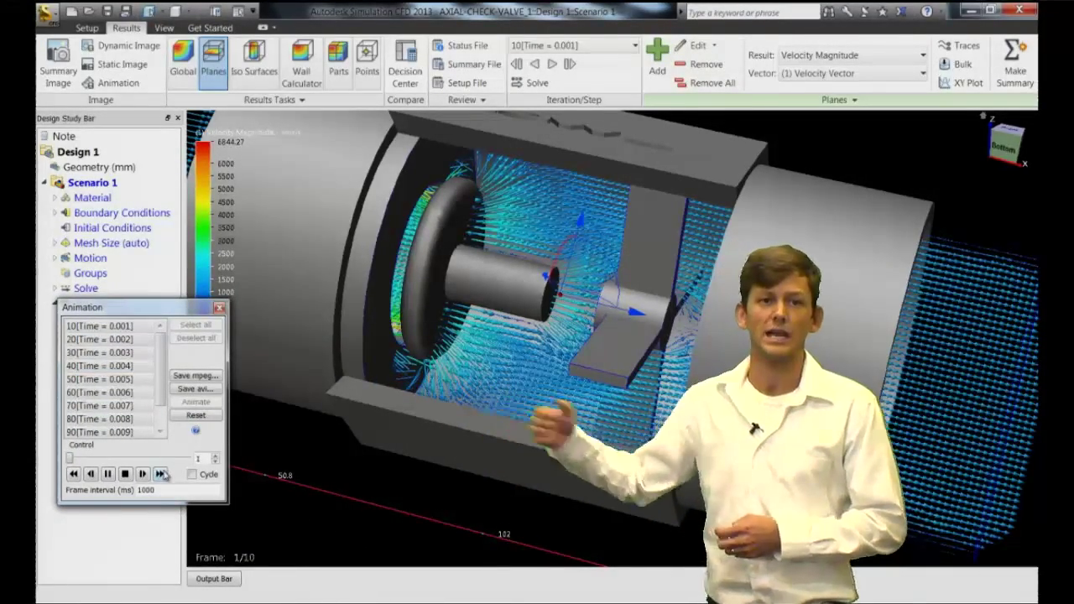